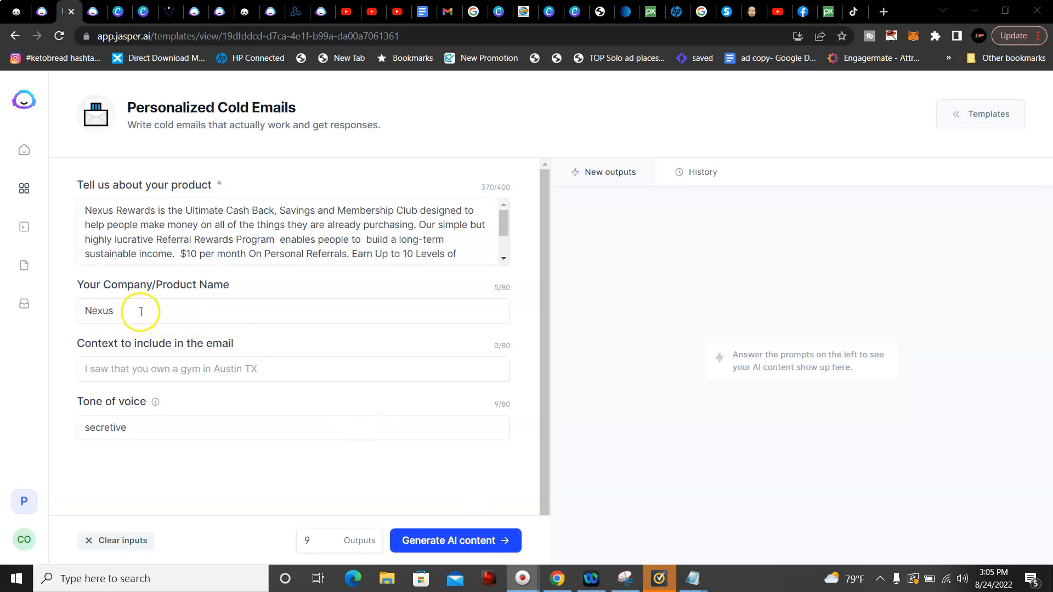
Generate nine personalized cold emails for Nexus from the entered product details, view the first result in full, and set the output count to 10.
left_click(439, 540)
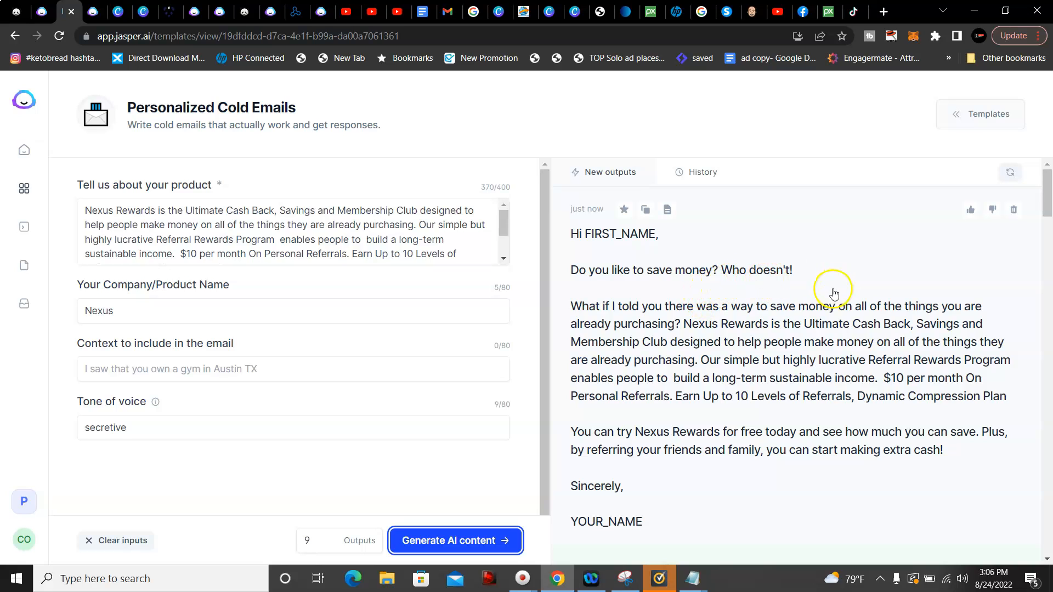
left_click(747, 321)
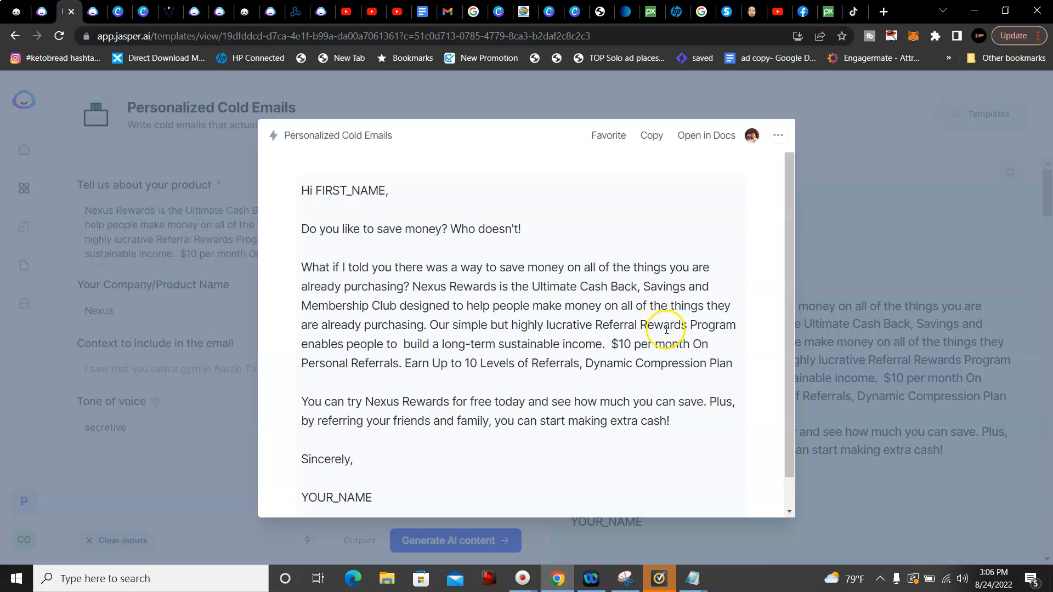
left_click(862, 201)
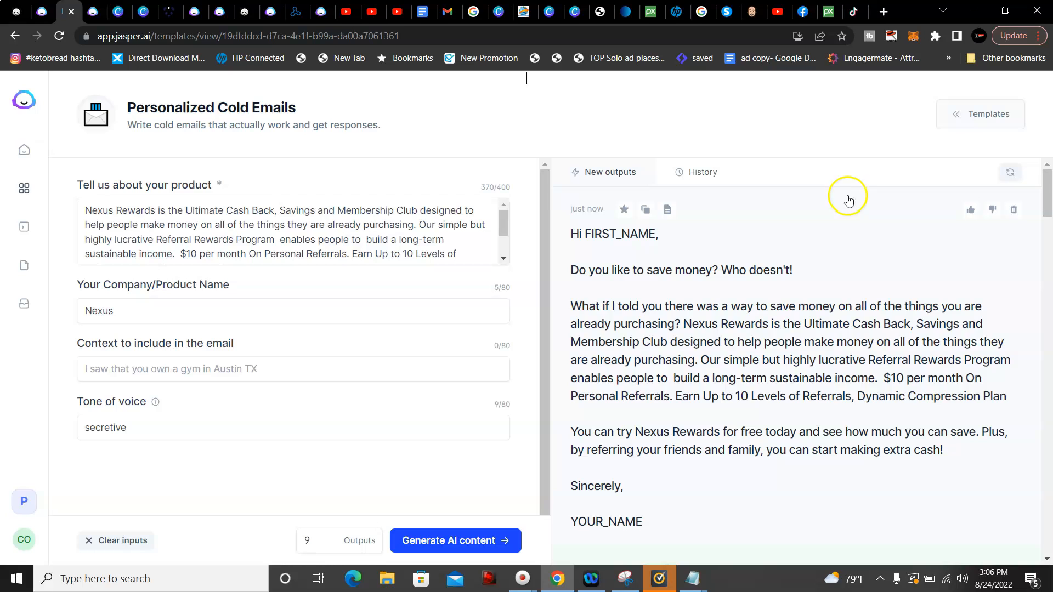
left_click_drag(1047, 192, 1049, 269)
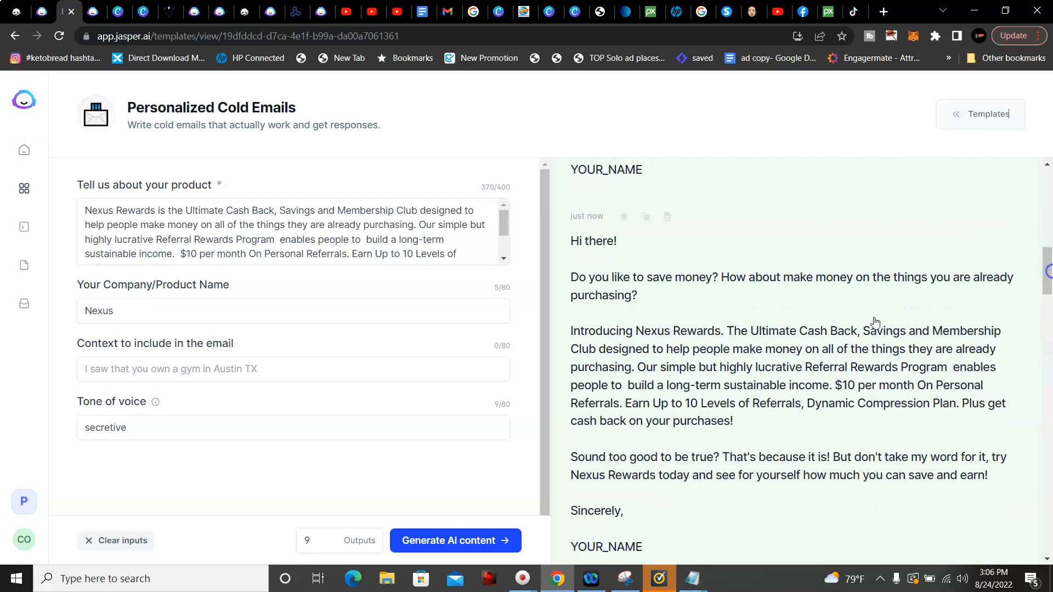
left_click(328, 539)
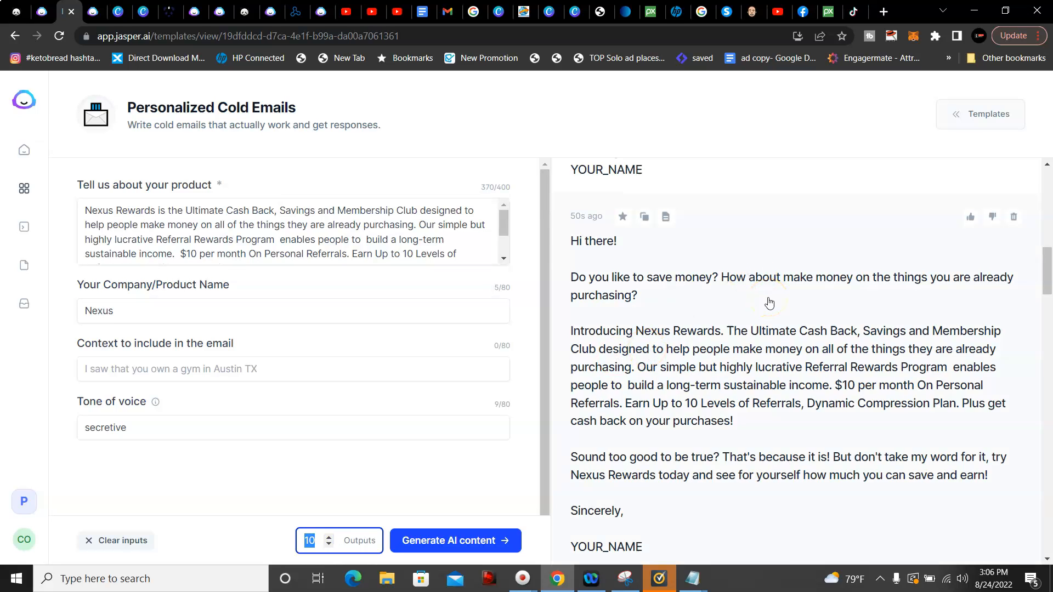
left_click(725, 167)
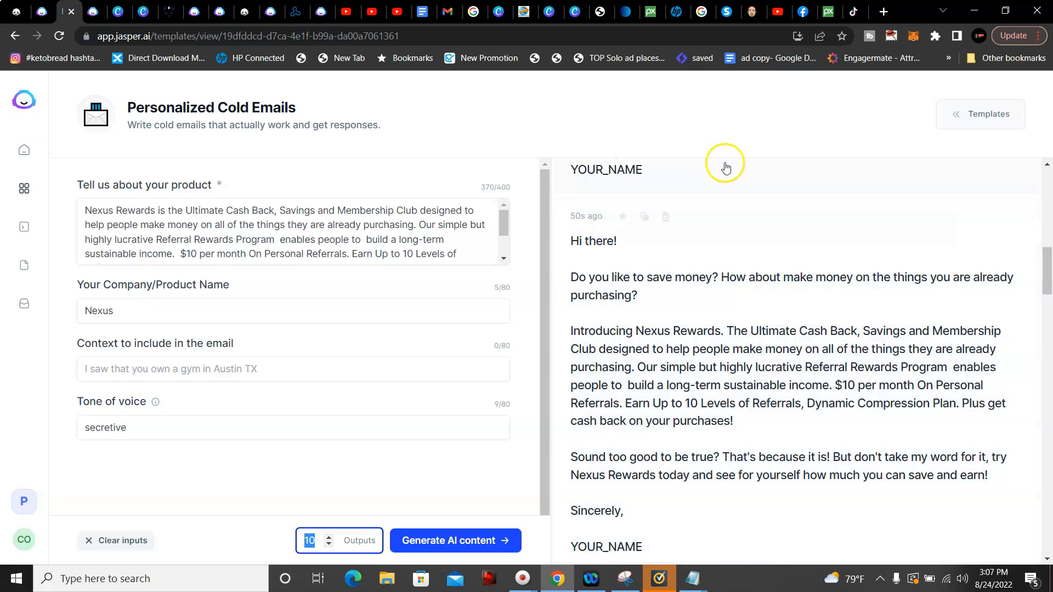
Switch to systeme.io, sign in again with the saved credentials, and open the email campaigns list.
left_click(727, 15)
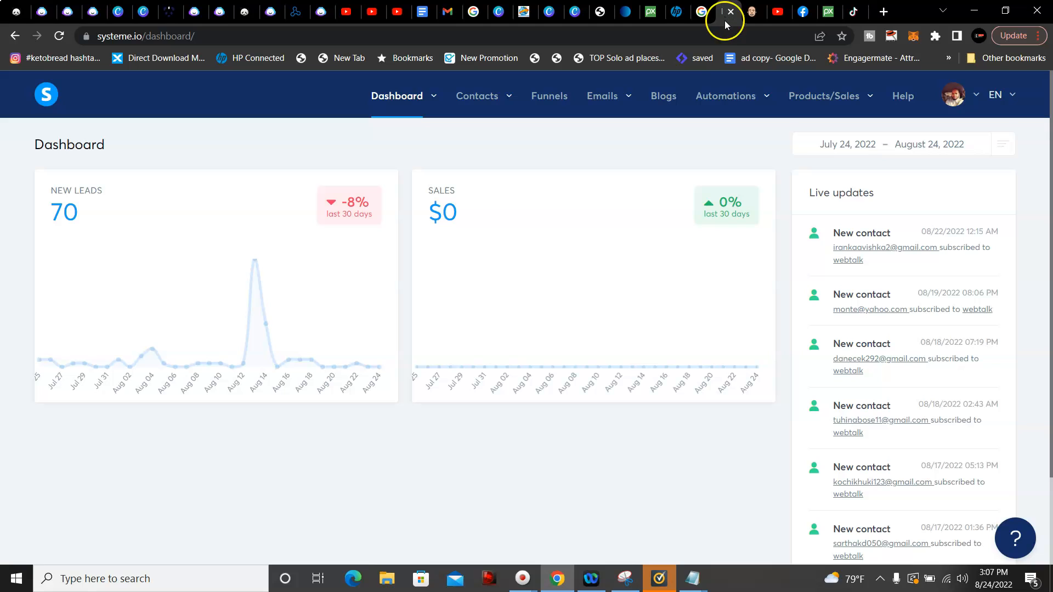
mouse_move(734, 109)
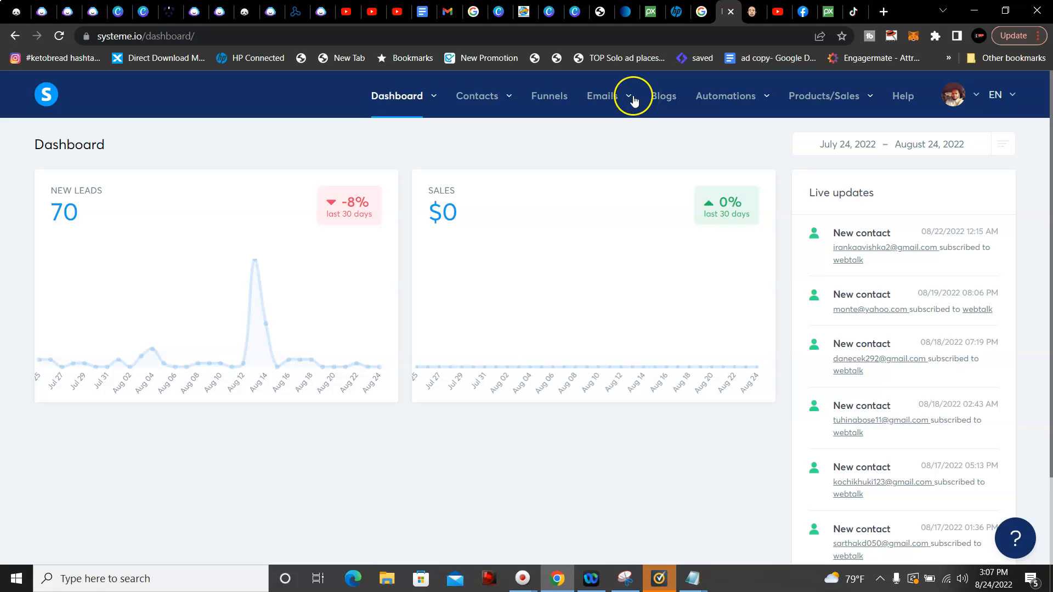
mouse_move(627, 101)
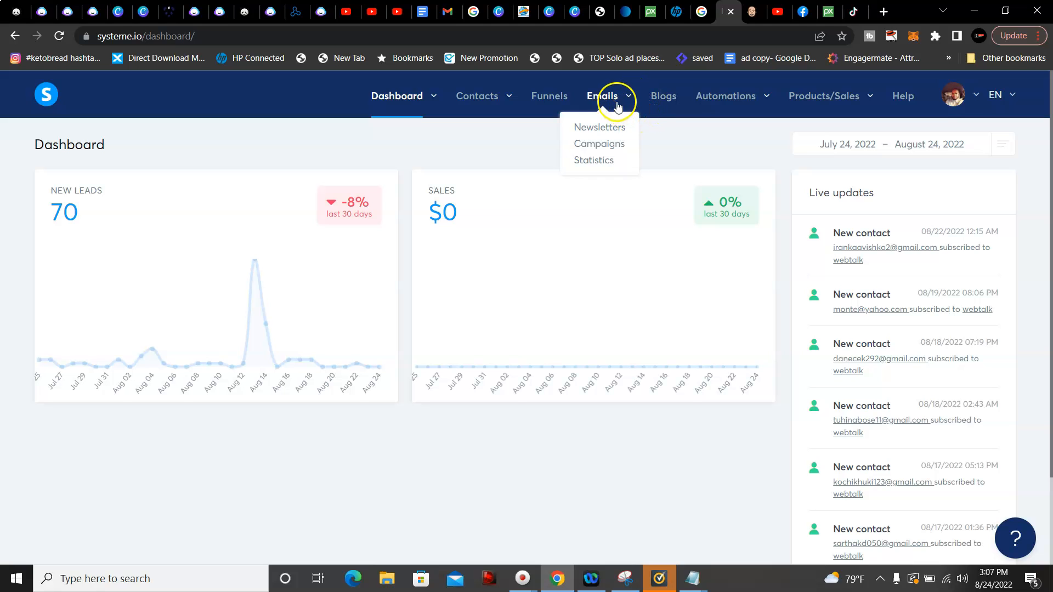
left_click(615, 152)
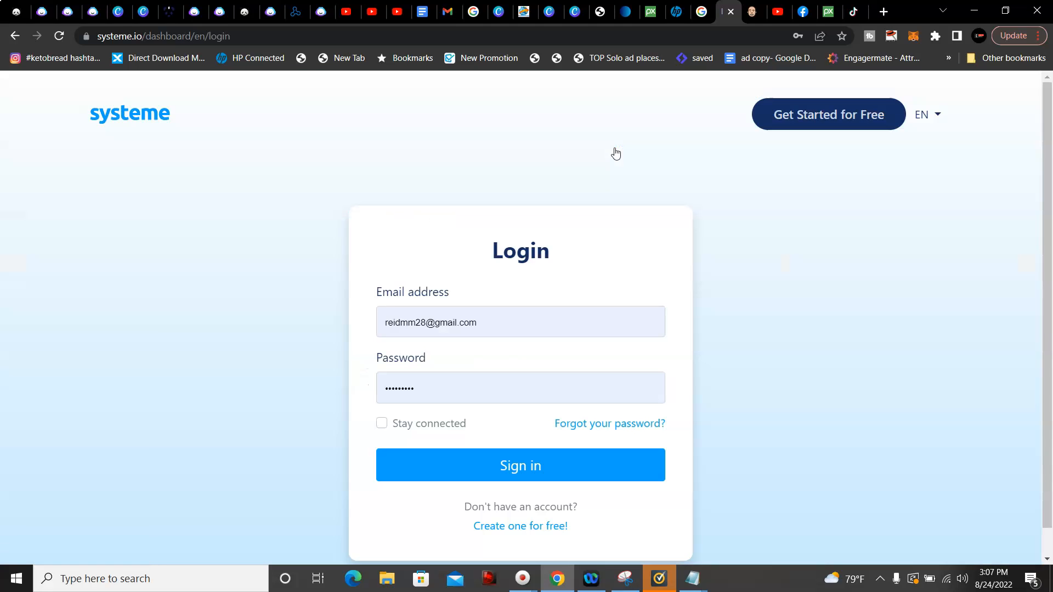
left_click(539, 459)
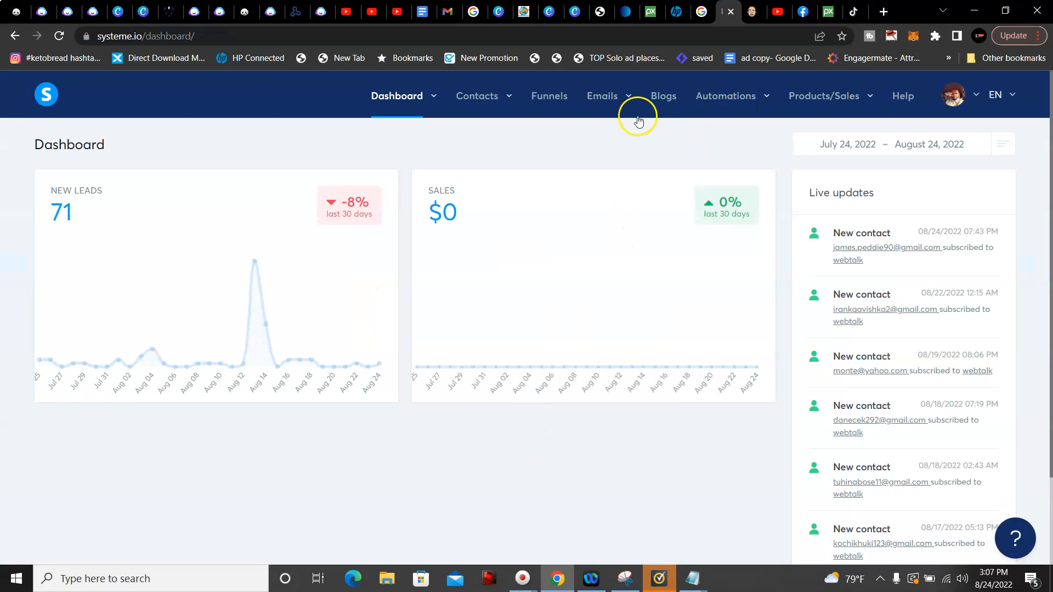
left_click(620, 106)
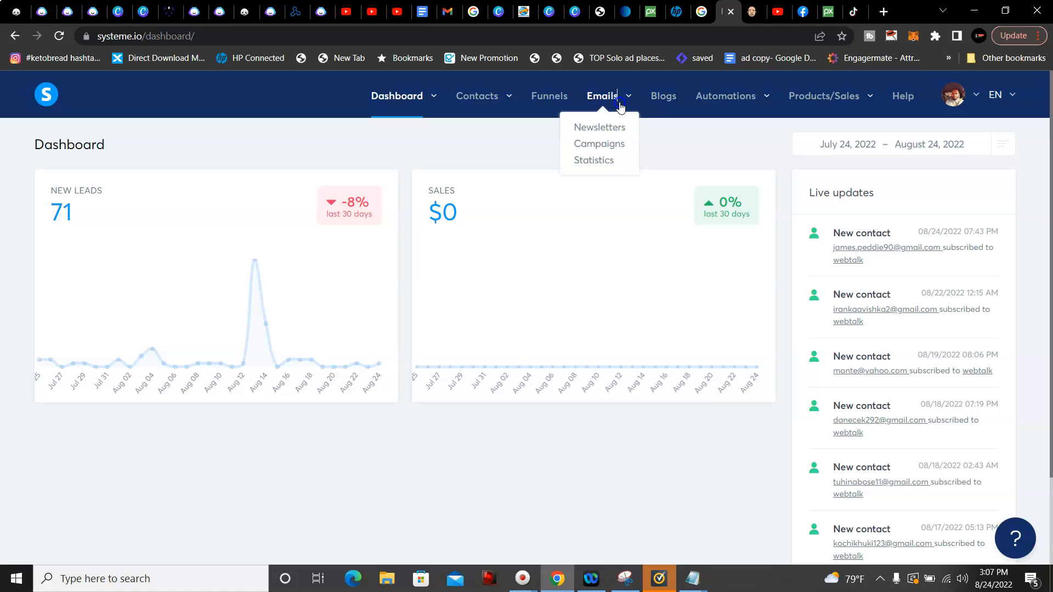
left_click(607, 143)
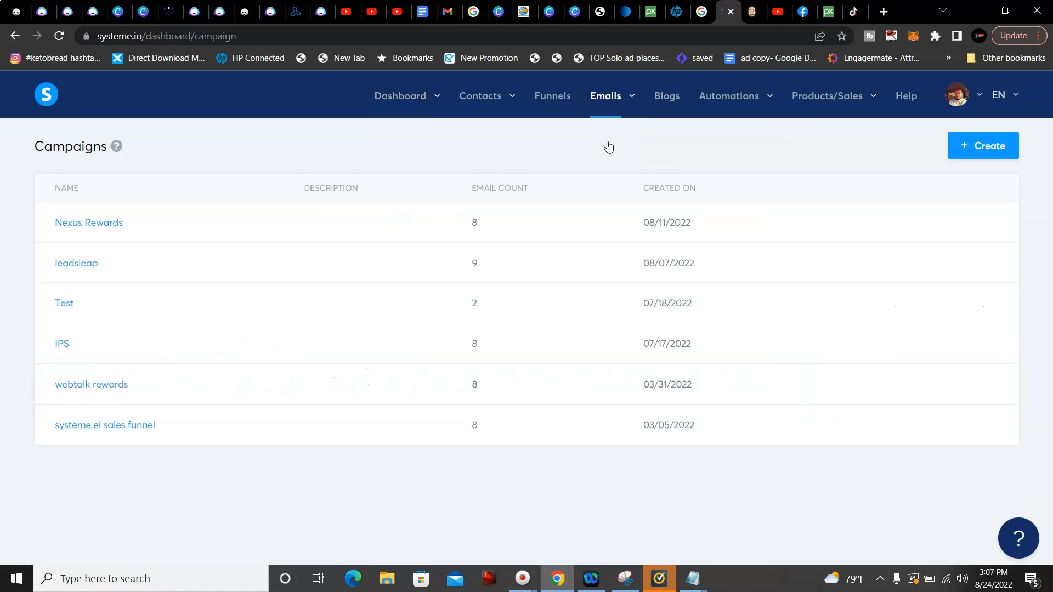
Create a new email campaign named "test" without a description and dismiss the notification.
mouse_move(818, 96)
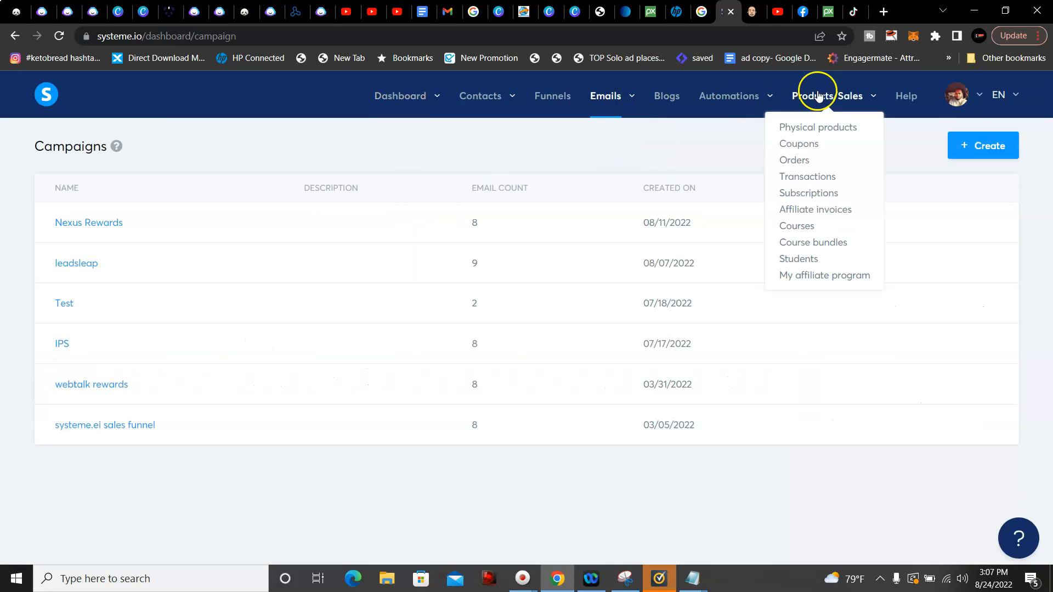
left_click(989, 144)
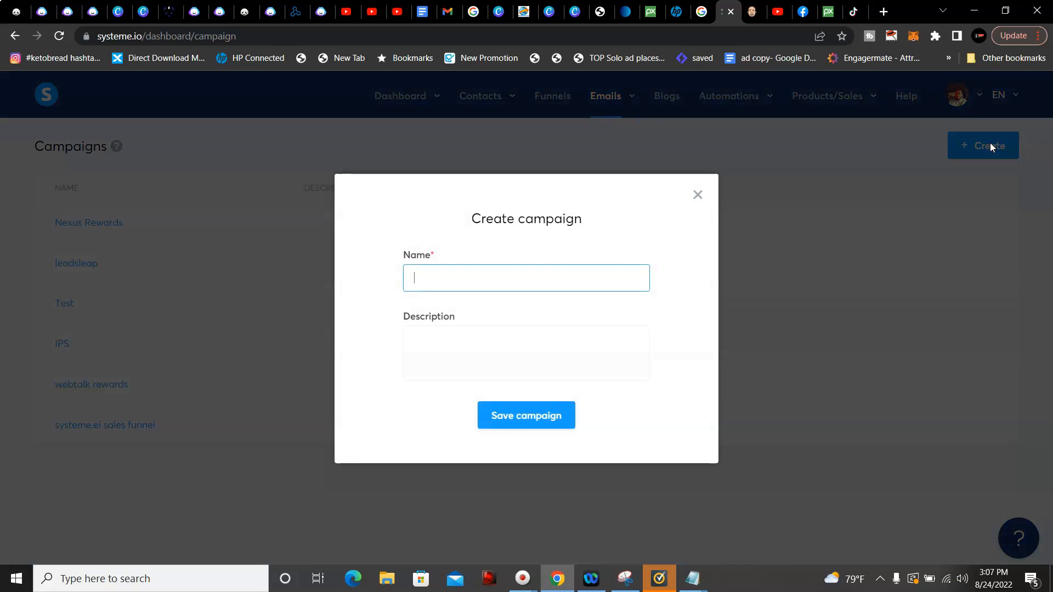
left_click(476, 285)
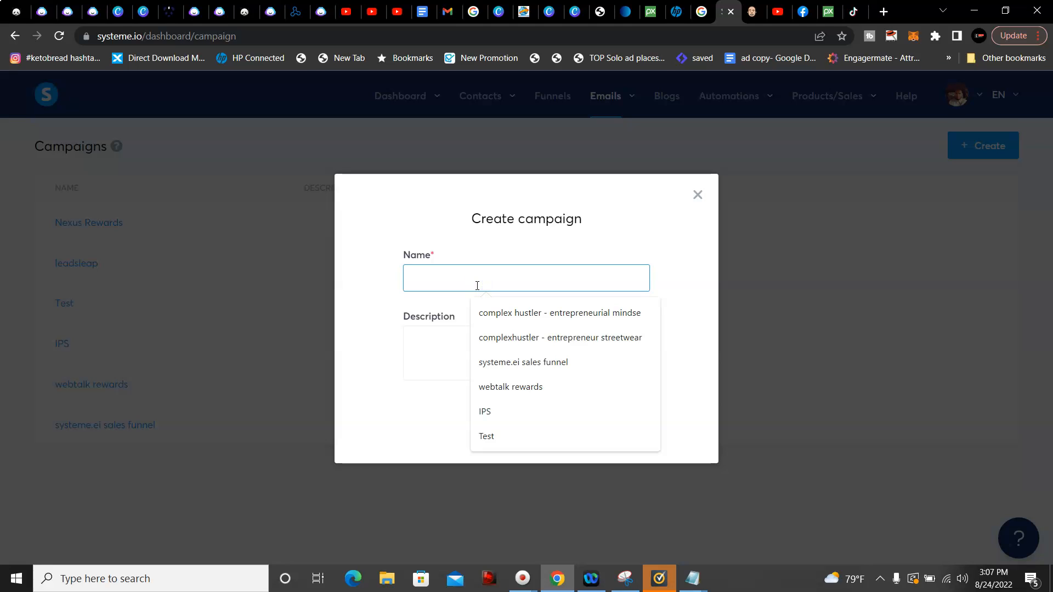
type("test")
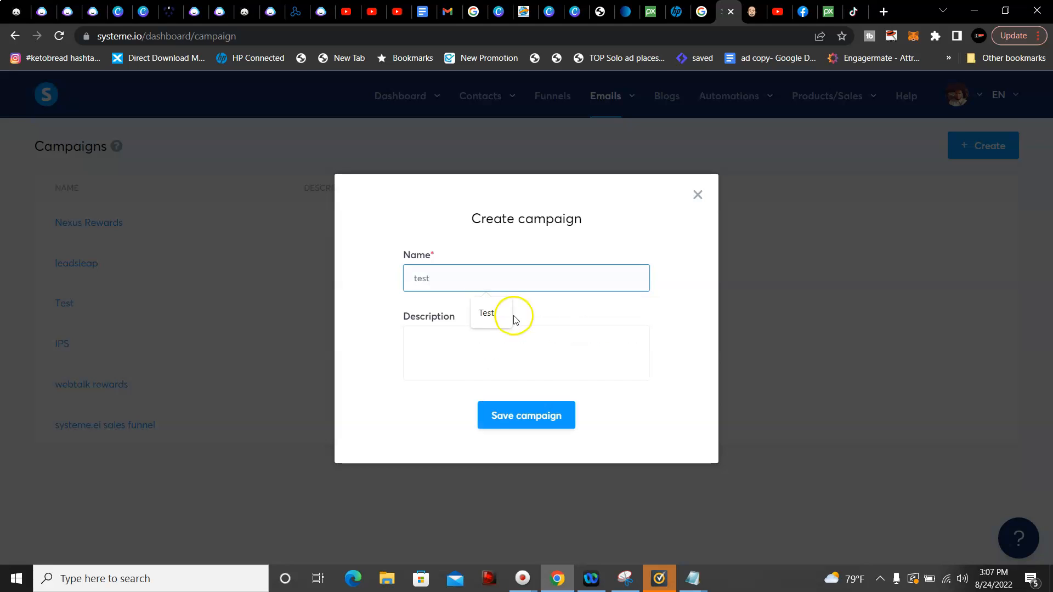
left_click(540, 415)
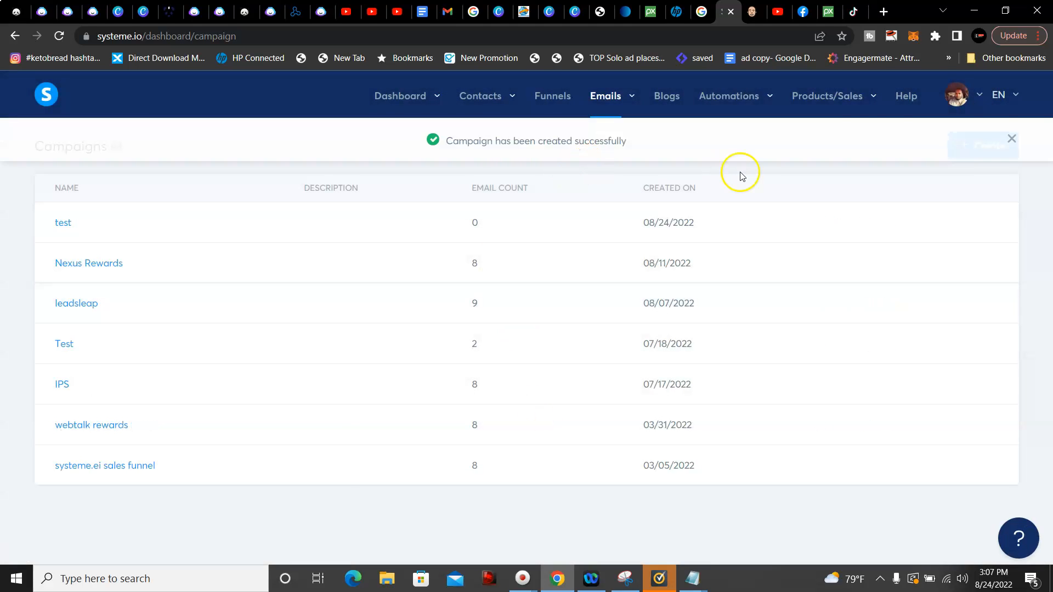
left_click(1013, 137)
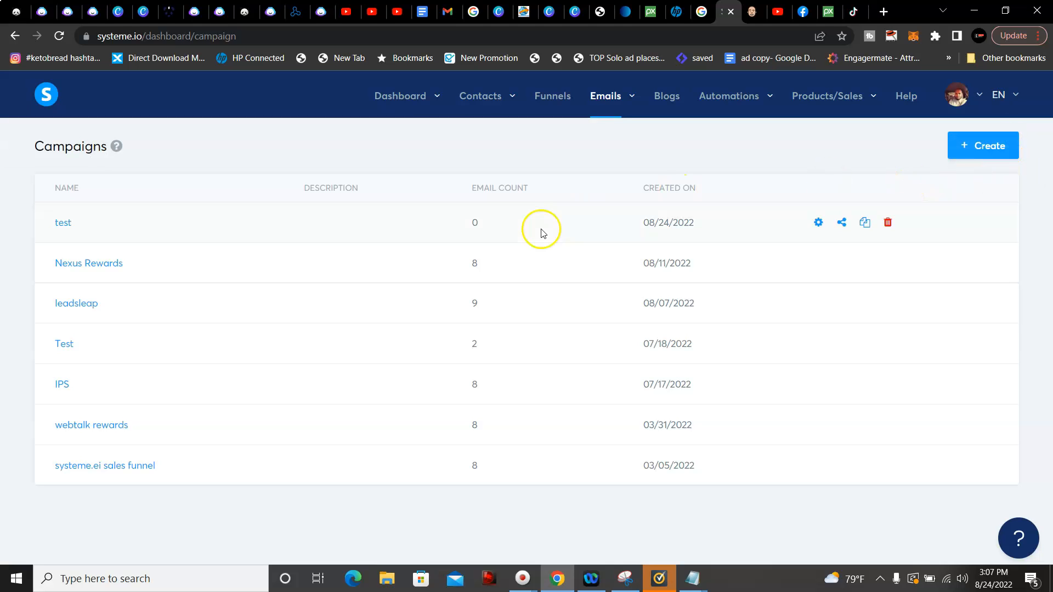
Start a new email in the "test" campaign and replace the sender name with the sender's full name.
left_click(65, 224)
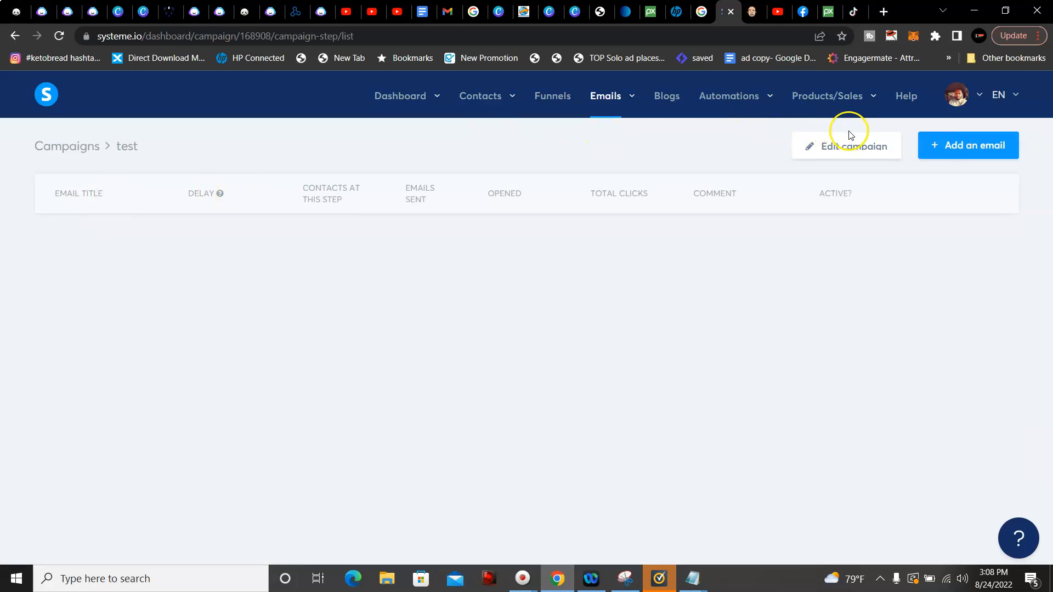
left_click(938, 145)
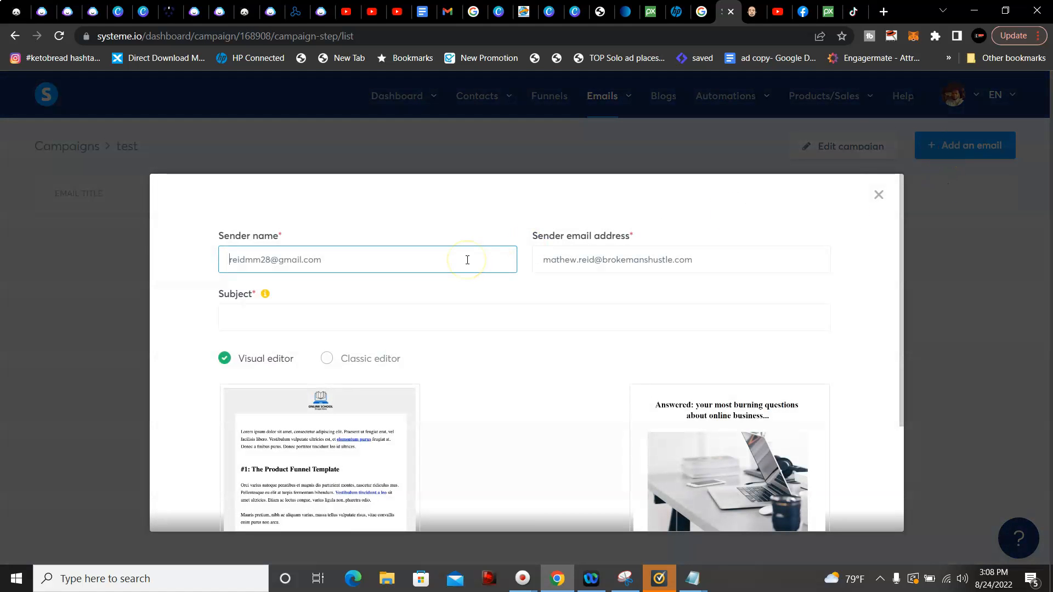
left_click(419, 257)
left_click_drag(418, 257, 158, 259)
key("BackSpace")
type("m")
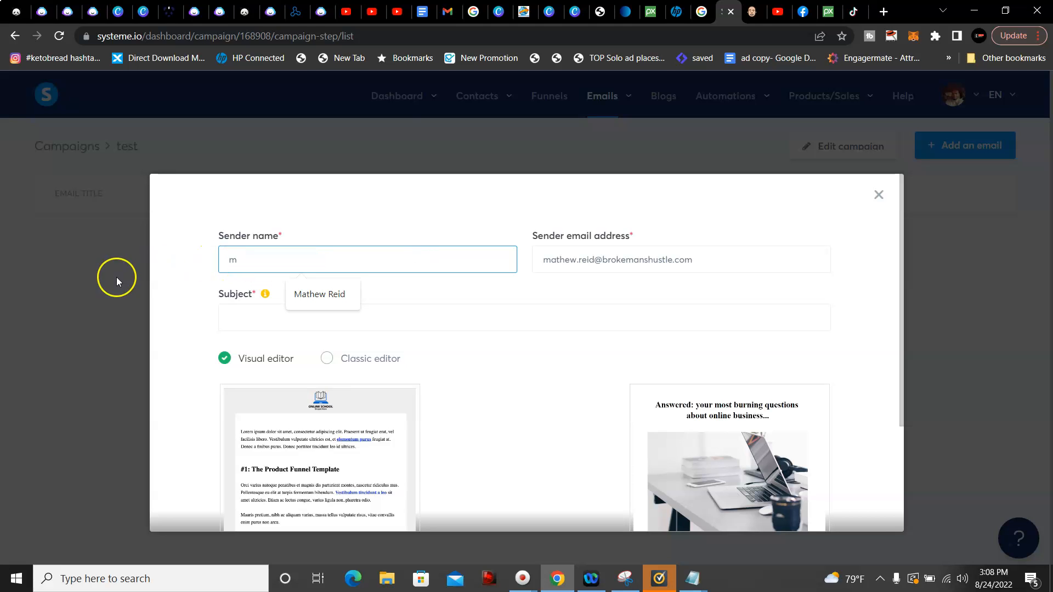
left_click(302, 295)
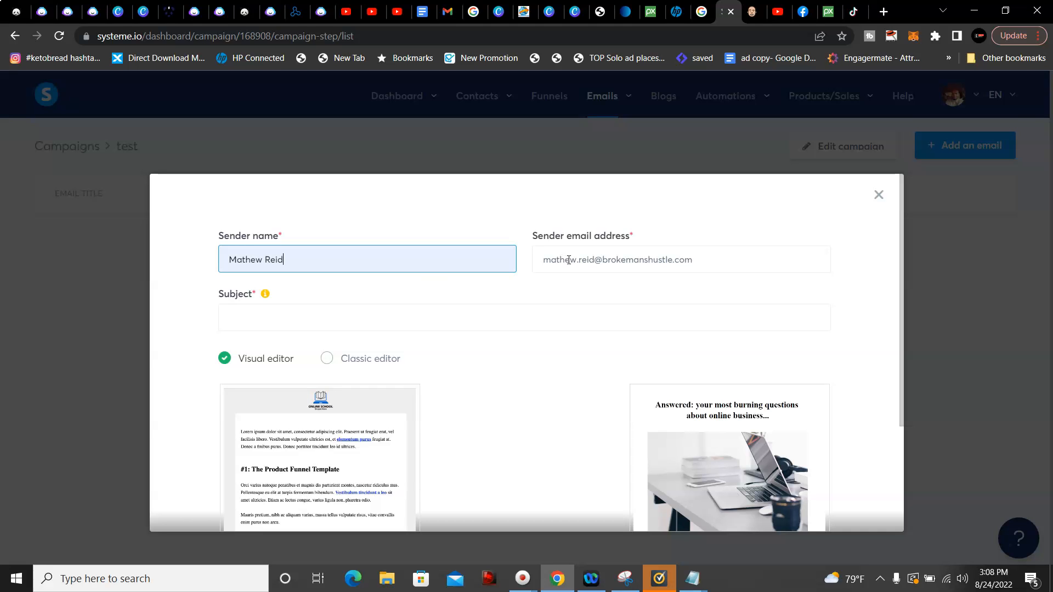
Create the email with subject "Welcome & Congratulations - (Your Download Info Inside!)" using the Classic editor, and place the cursor in its body.
left_click(406, 312)
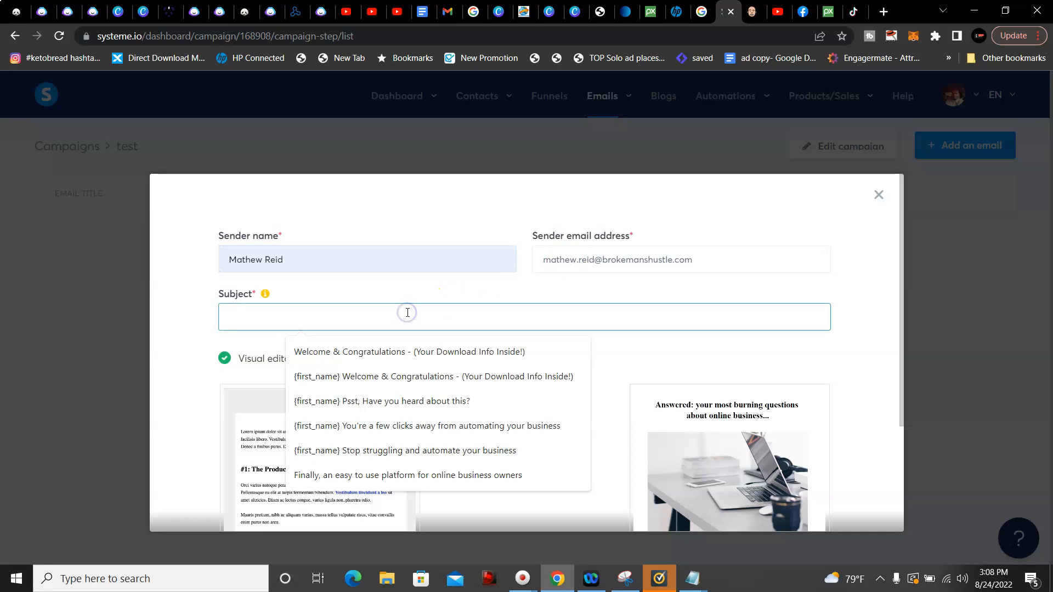
left_click(412, 349)
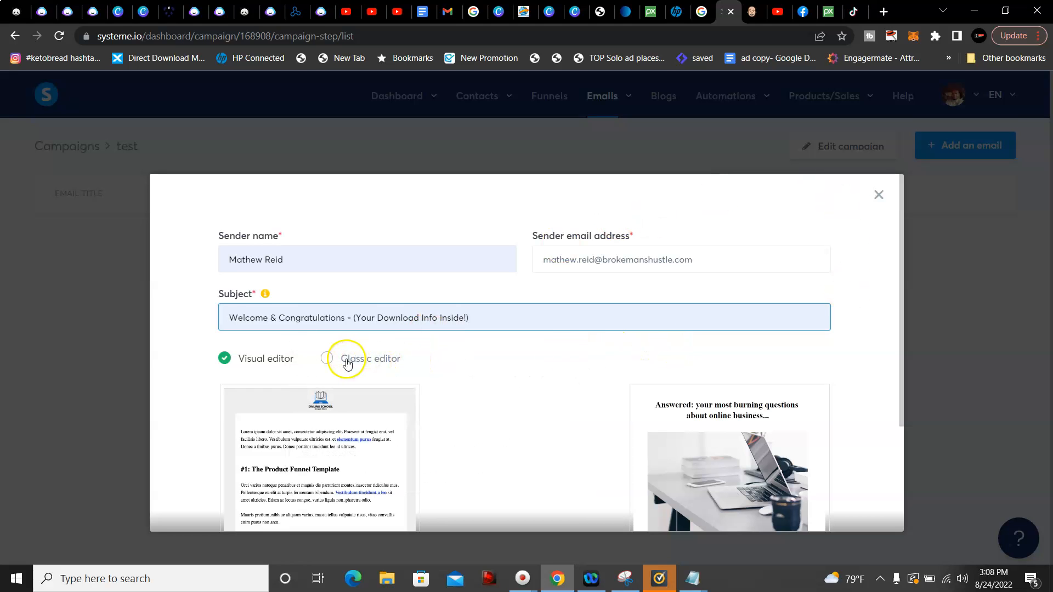
left_click(328, 359)
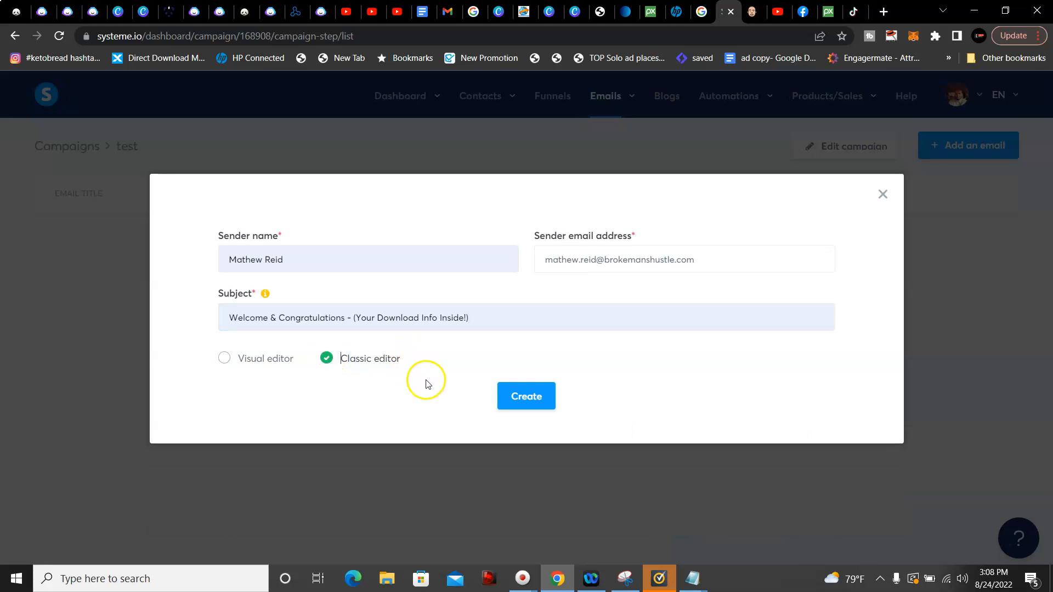
left_click(541, 391)
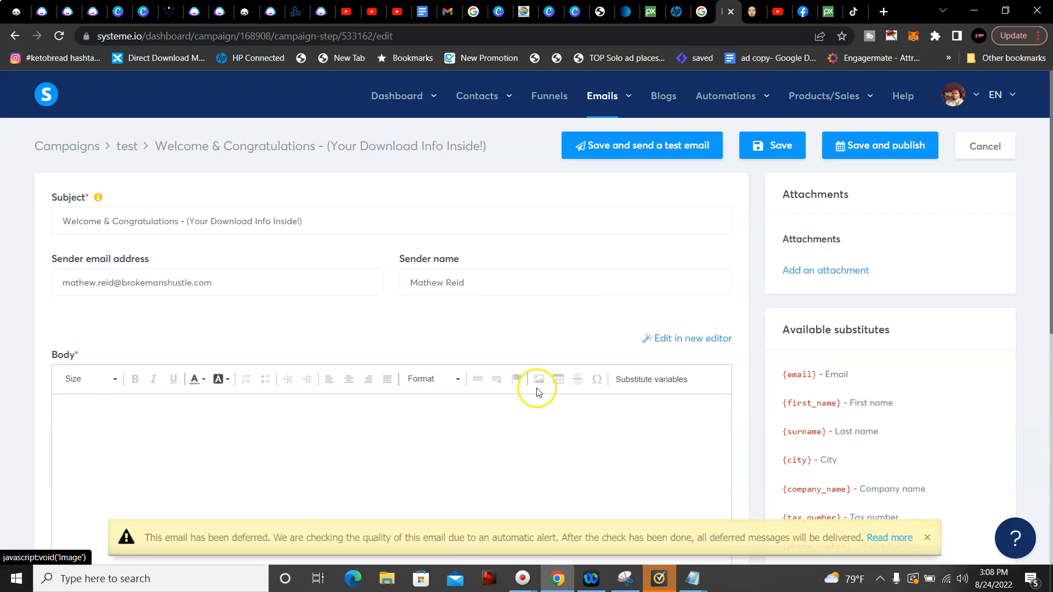
left_click(421, 414)
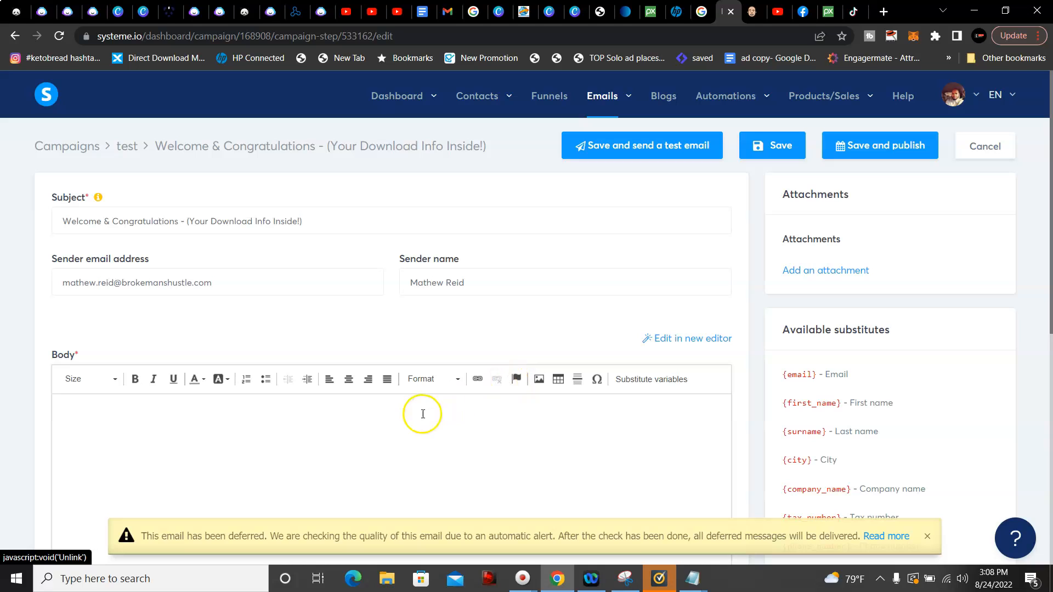
left_click(381, 417)
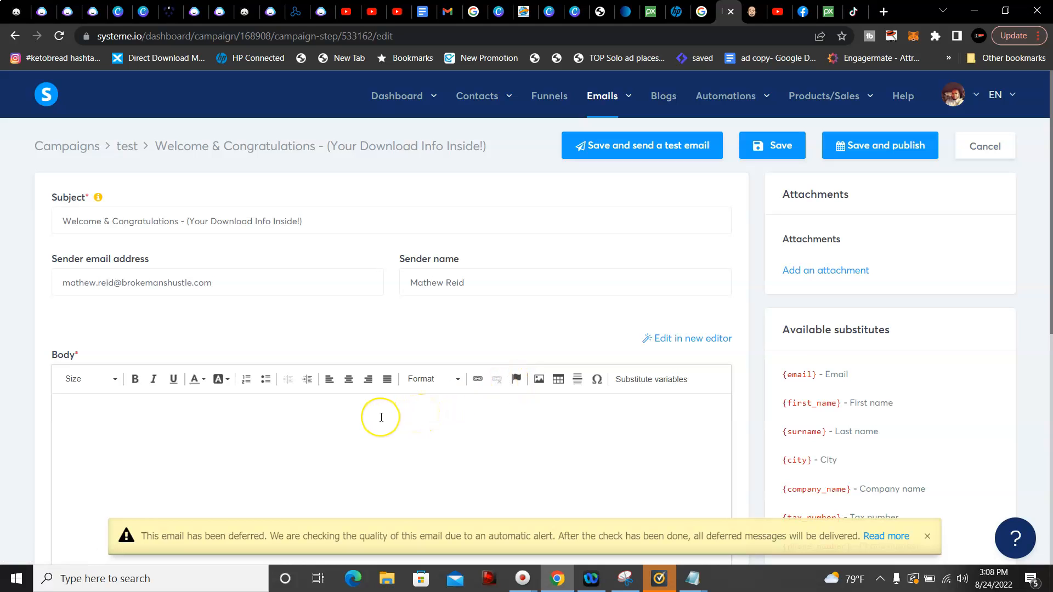
left_click(364, 418)
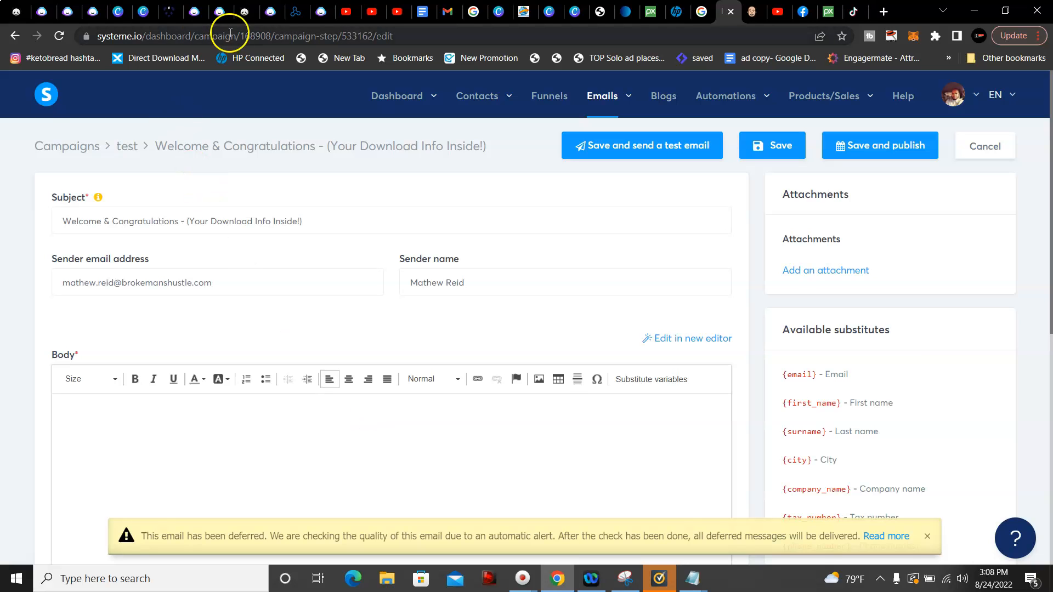
Switch to the Personalized Cold Emails results in Jasper and open the generated Nexus Rewards email that asks "Do you like to save money?".
left_click(93, 11)
left_click(44, 11)
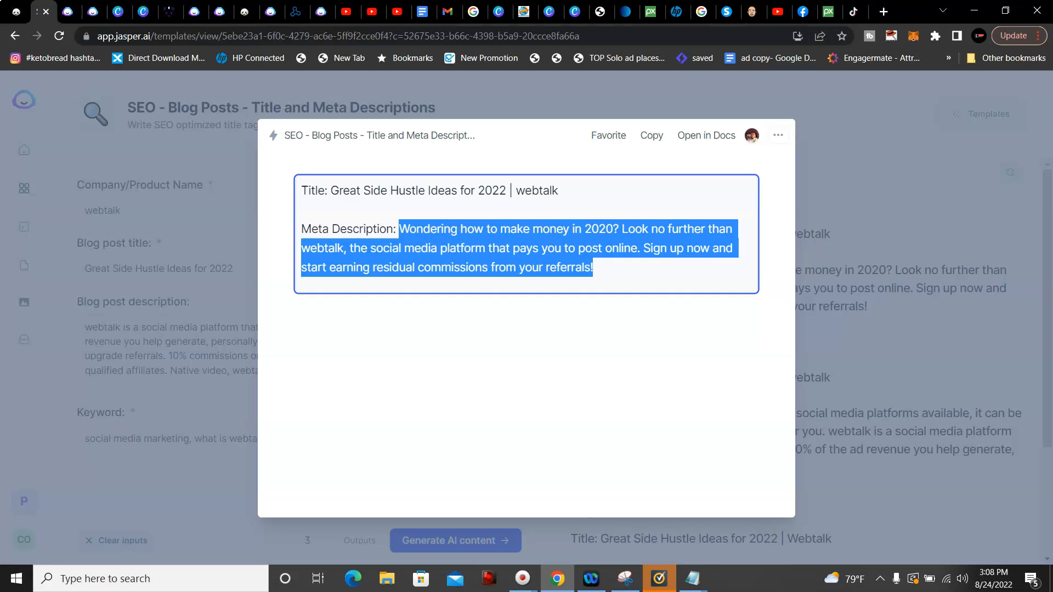
left_click(93, 11)
left_click(66, 11)
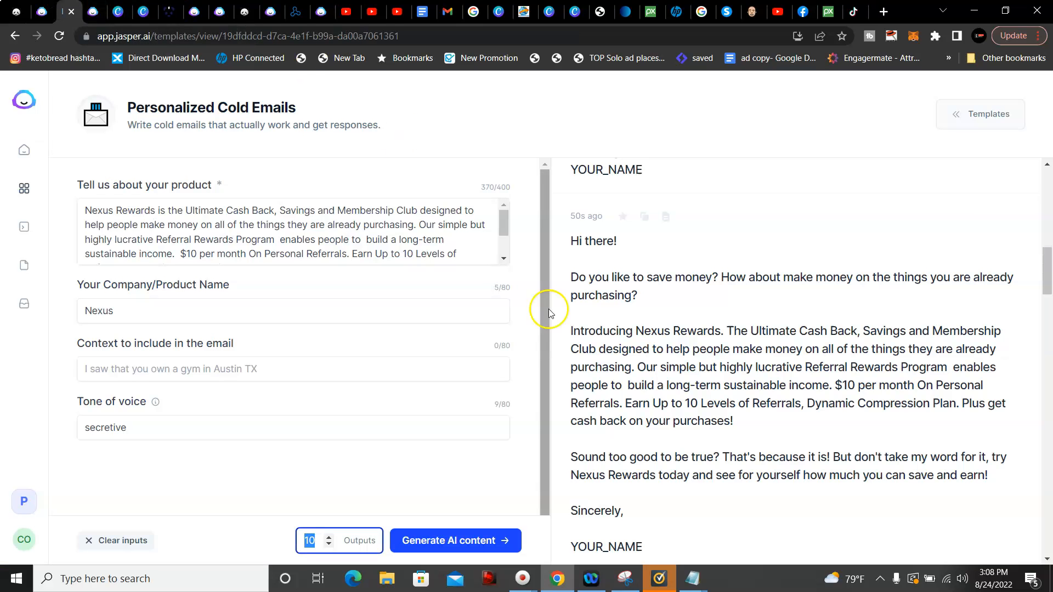
left_click(571, 272)
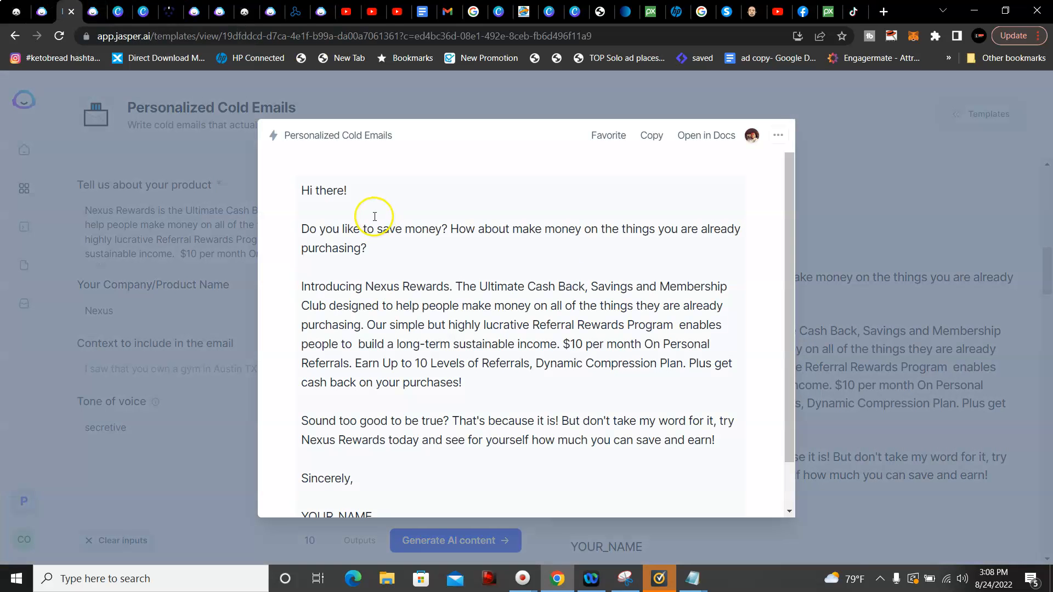
Copy the email text from "Hi there!" through "how much you can save and earn!", leaving out the sign-off.
left_click_drag(301, 229, 711, 440)
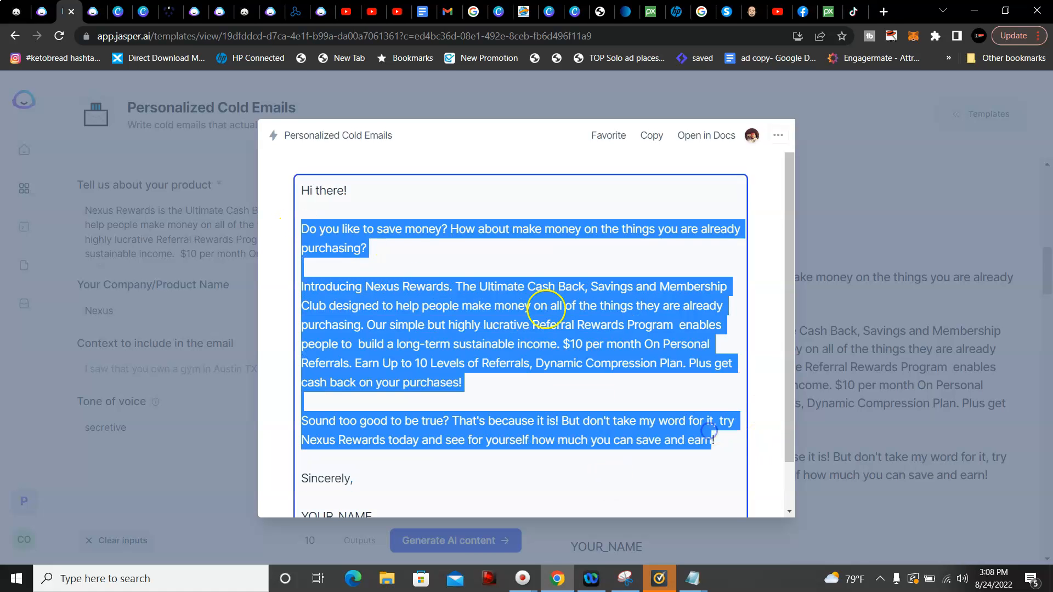
left_click(403, 244)
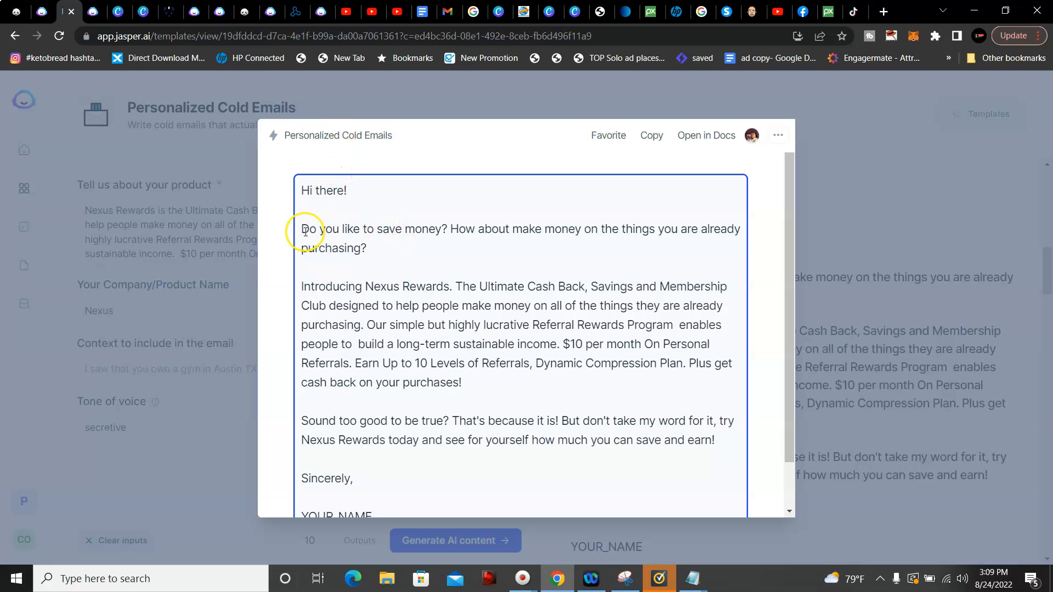
left_click_drag(295, 189, 720, 436)
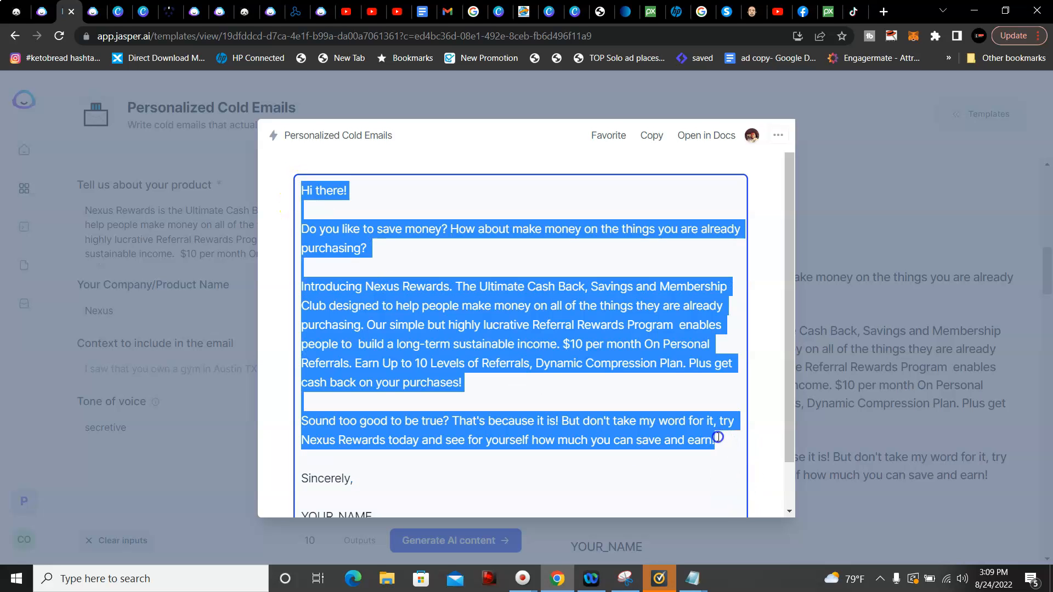
right_click(542, 350)
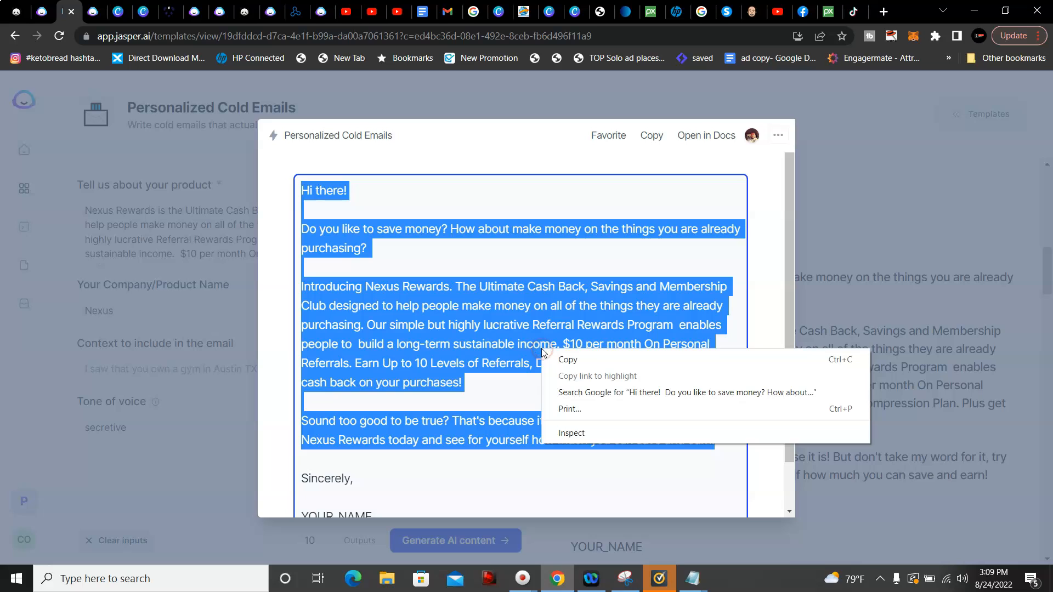
left_click(564, 359)
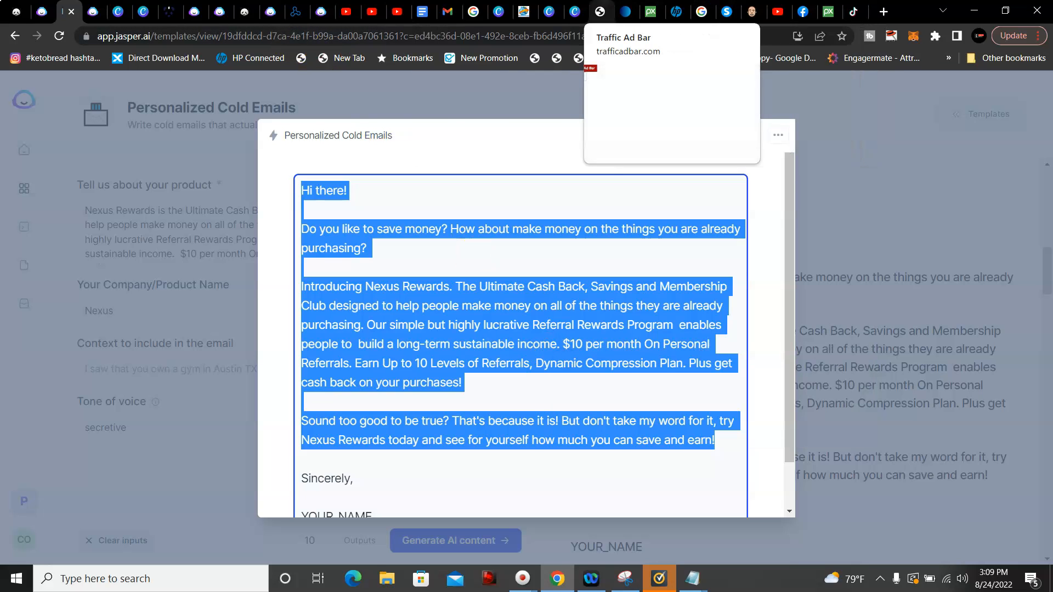
Switch to systeme.io, paste the copied text into the body of the welcome email, and leave the editor without saving.
left_click(727, 11)
left_click(313, 412)
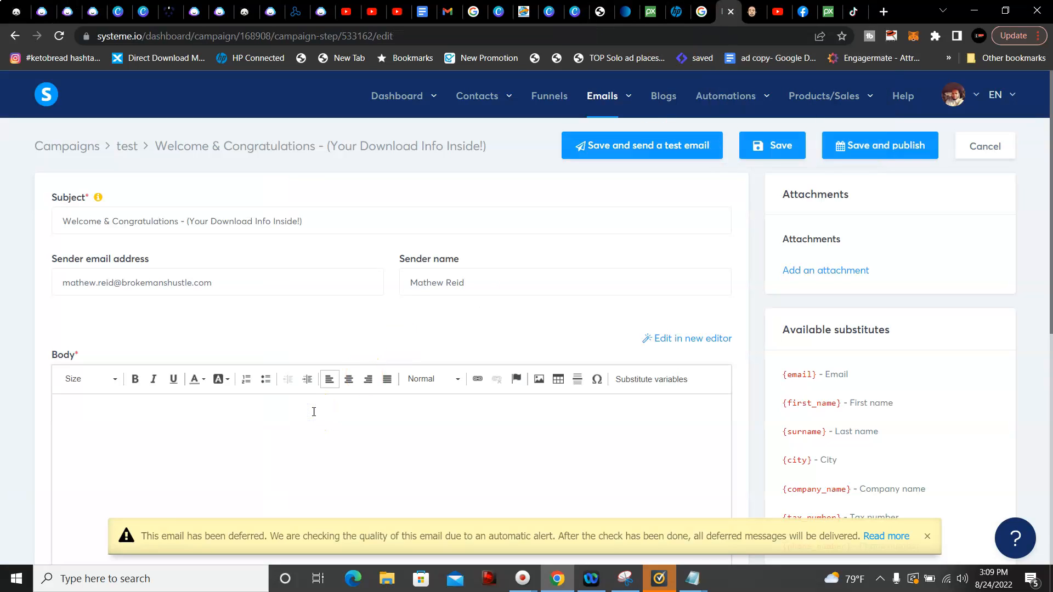
key("ctrl+v")
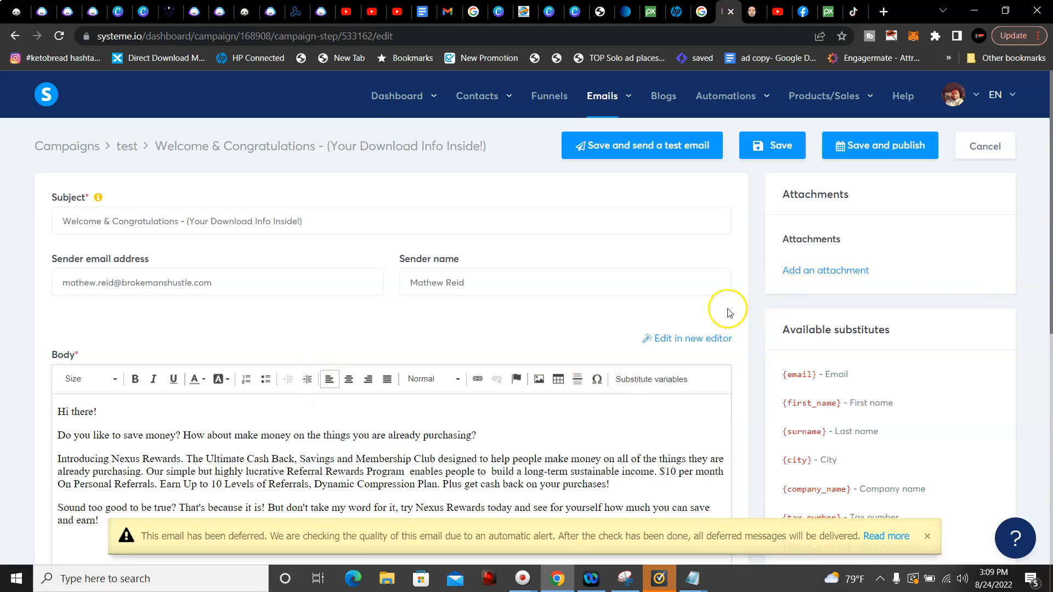
left_click_drag(717, 404, 710, 530)
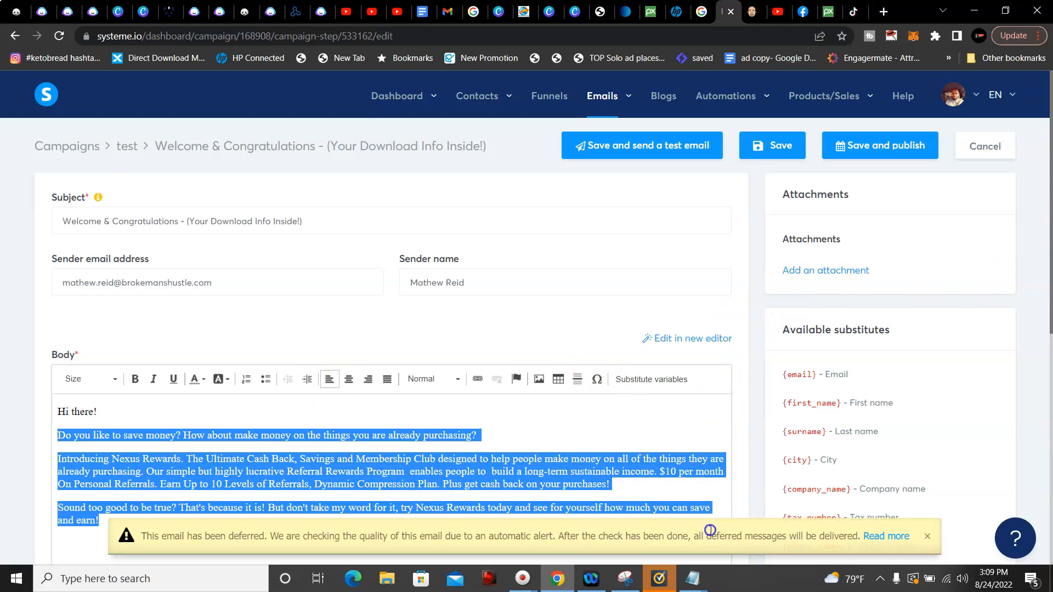
scroll(710, 531, "down", 6)
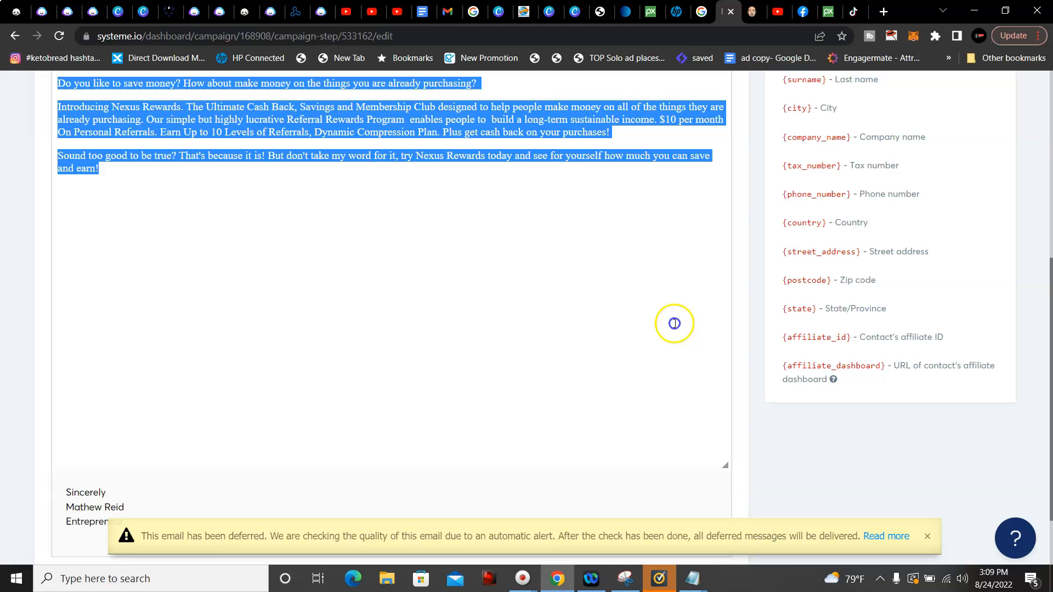
double_click(702, 142)
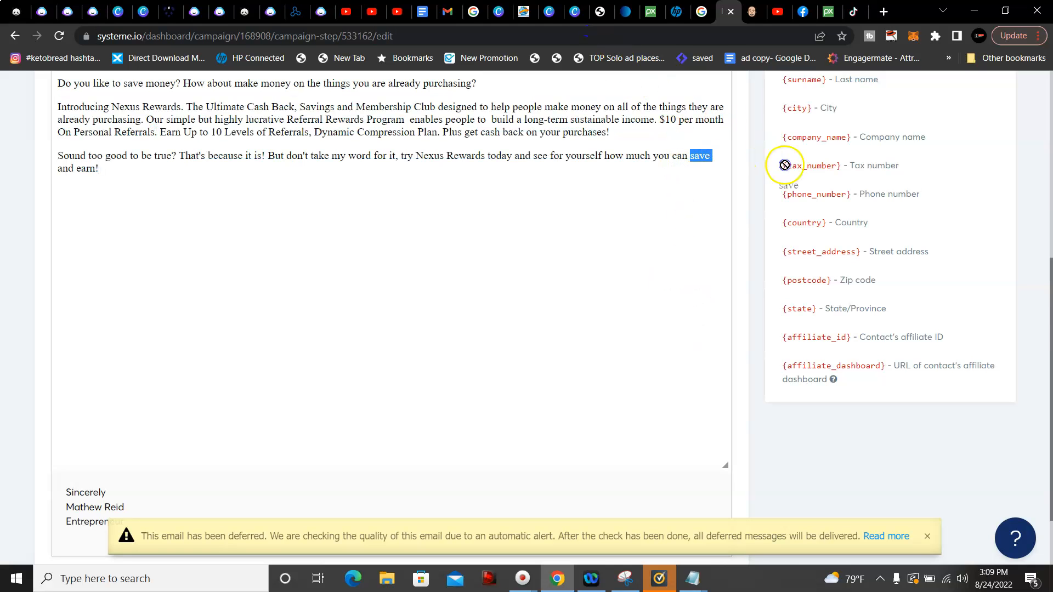
left_click_drag(1049, 322, 1048, 112)
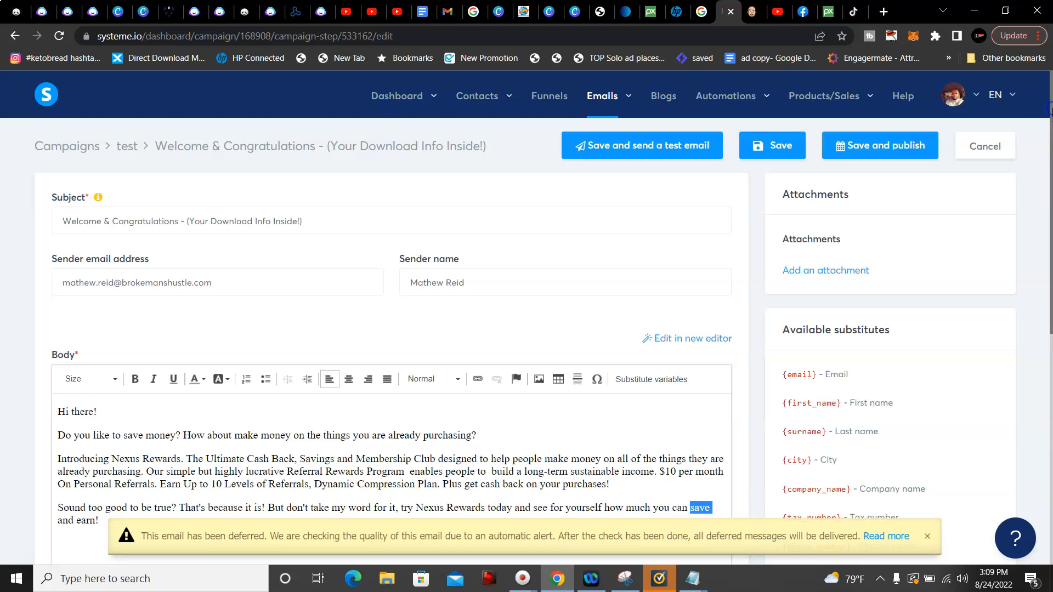
left_click(983, 146)
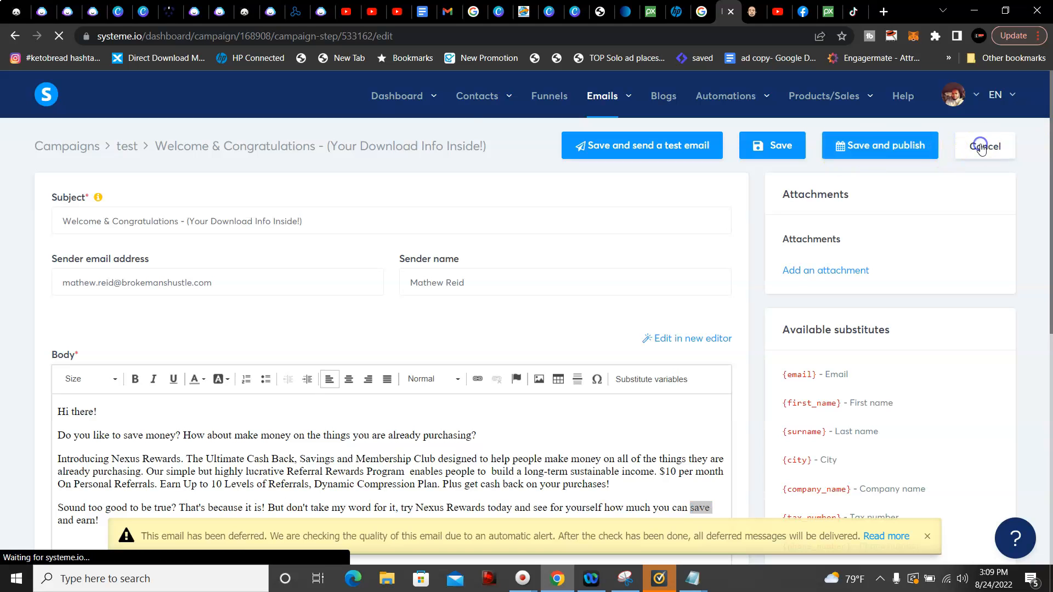
Open the "test" funnel and show the automation rules of its squeeze page.
mouse_move(431, 90)
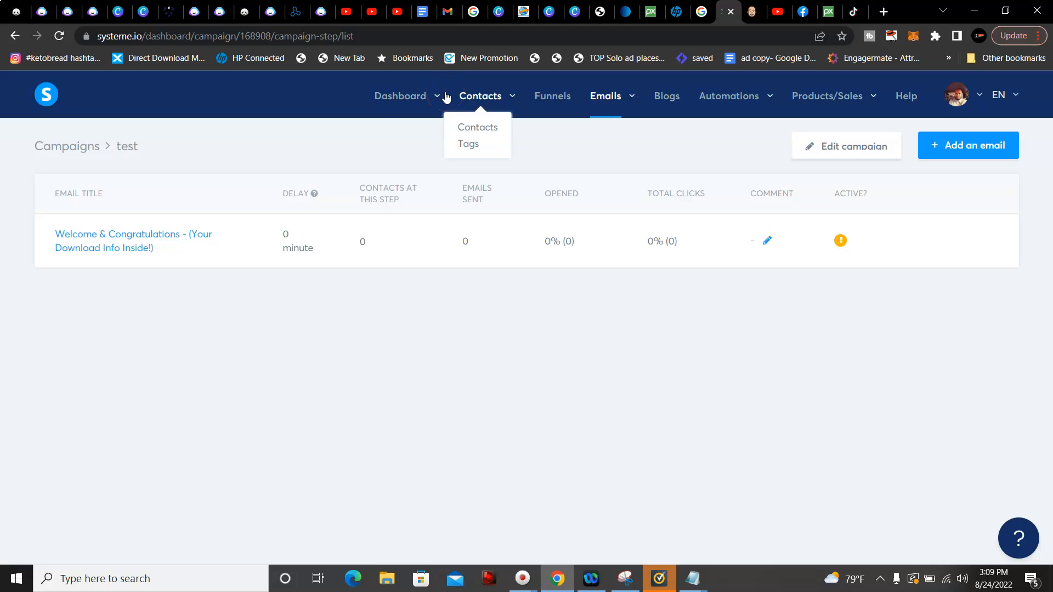
left_click(551, 94)
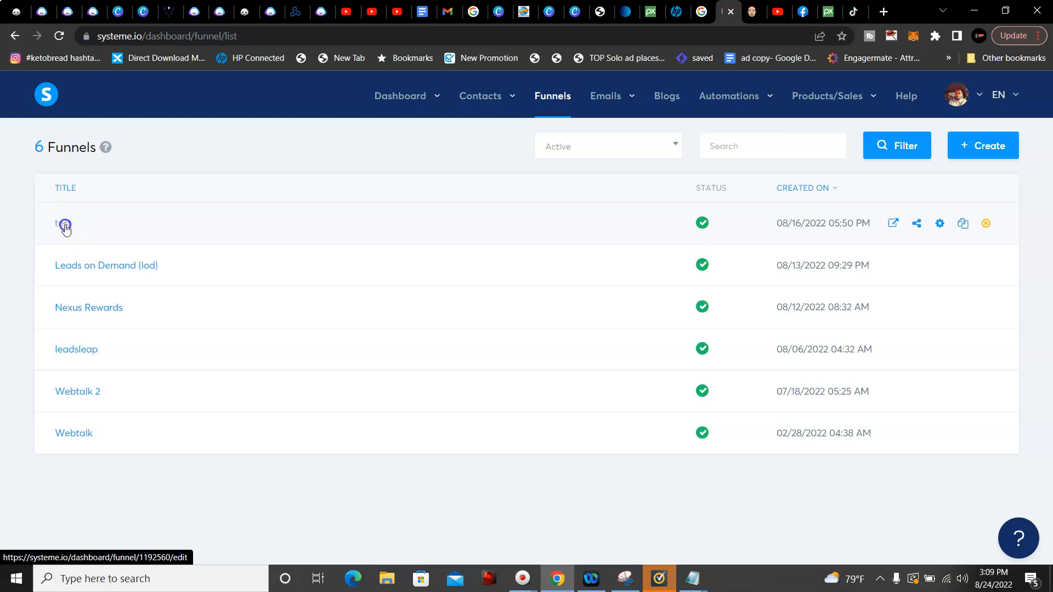
left_click(64, 225)
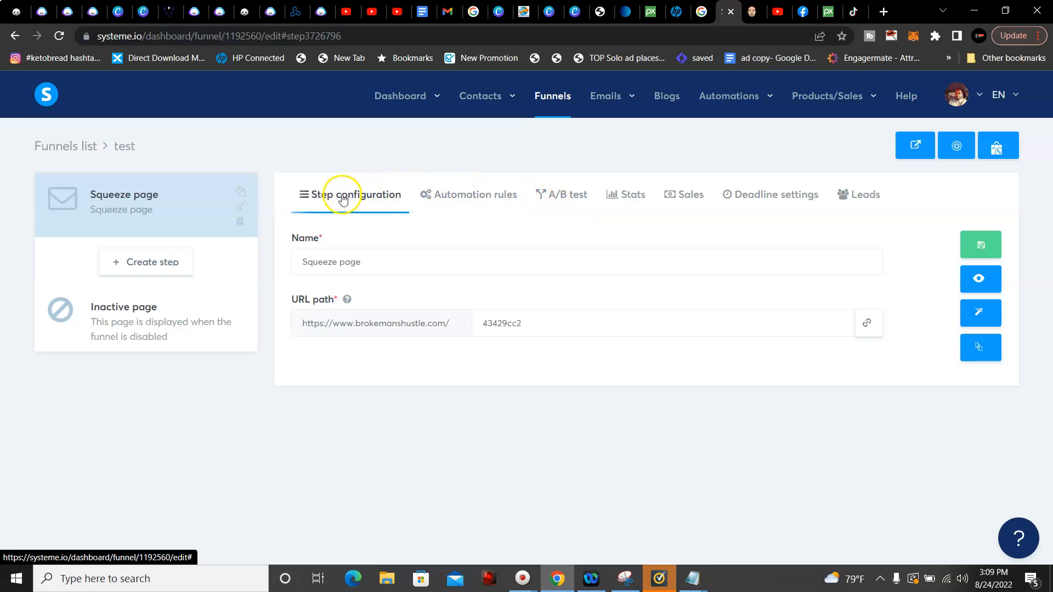
left_click(468, 197)
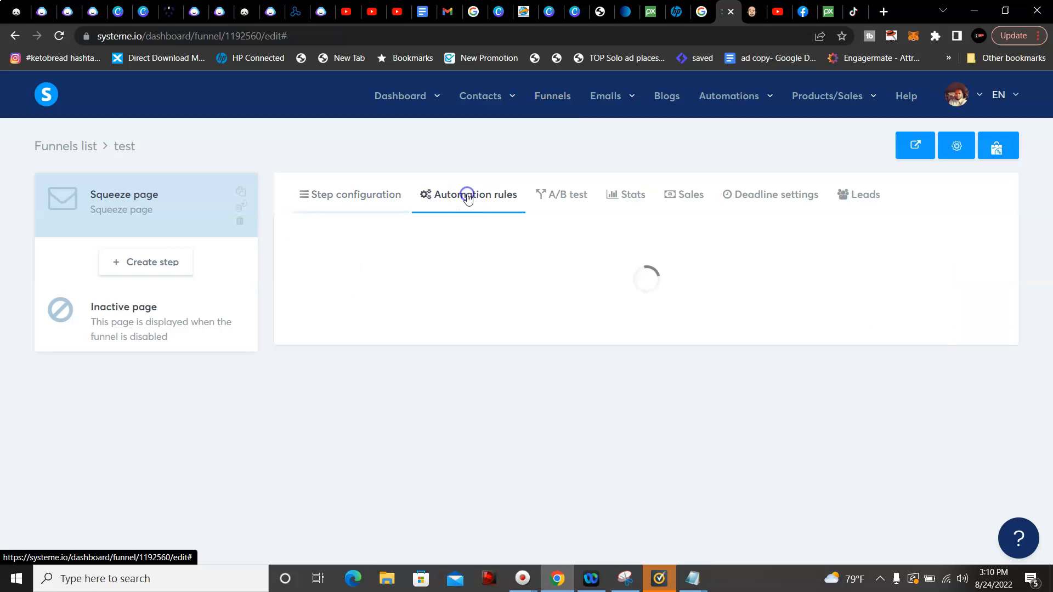
Start an automation rule triggered by a form subscription and add a Subscribe to campaign action for the "test" campaign.
left_click(576, 285)
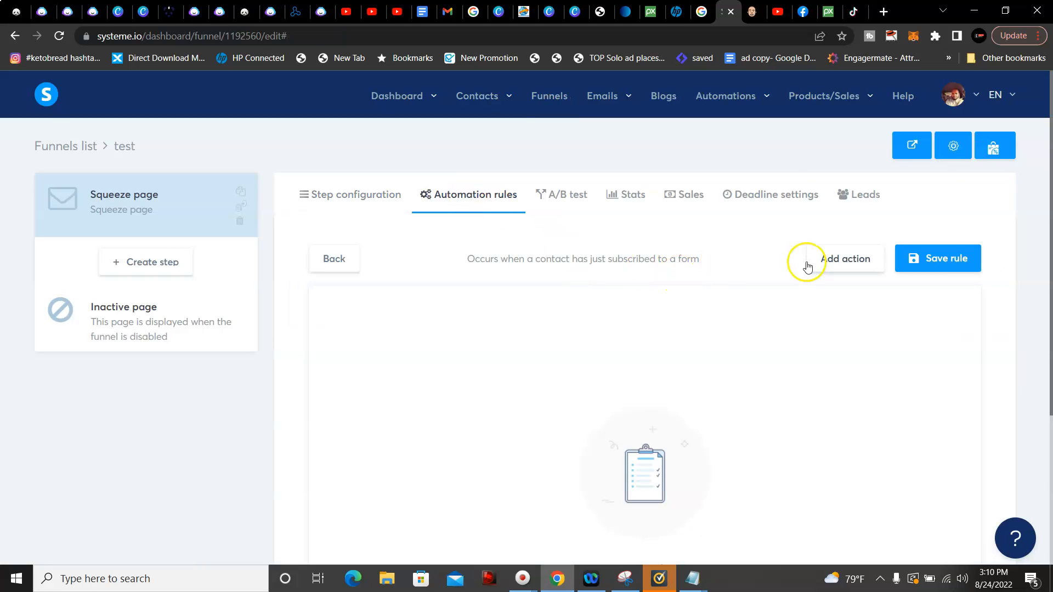
left_click(837, 267)
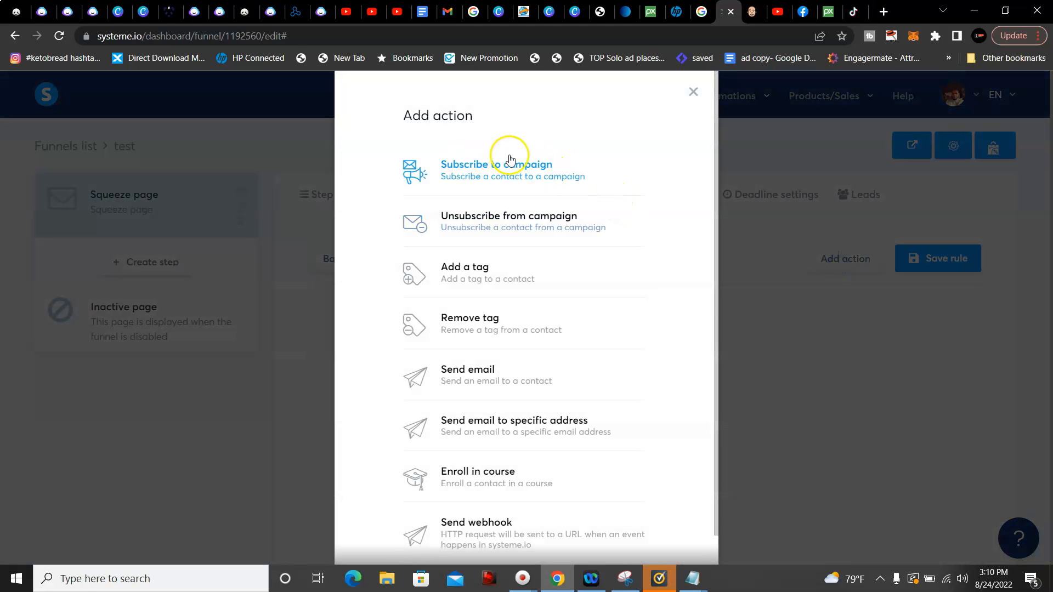
left_click(543, 173)
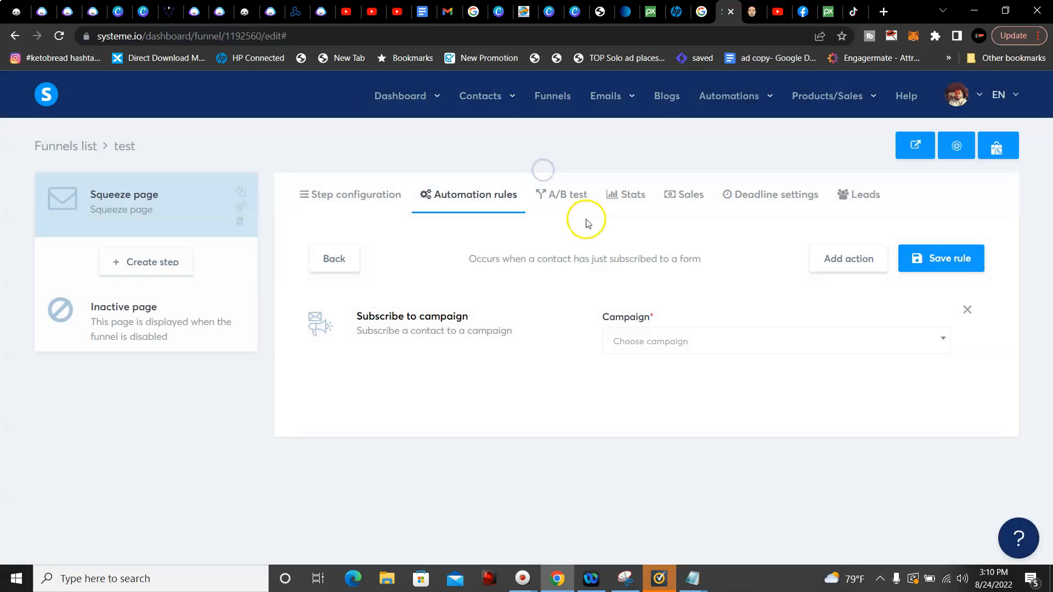
left_click(755, 343)
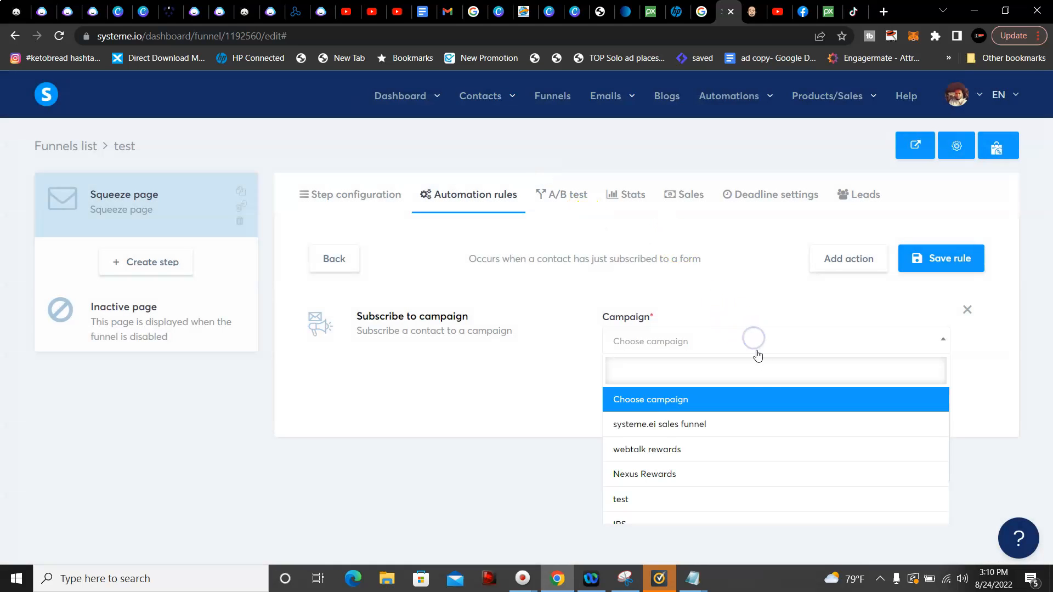
left_click(767, 498)
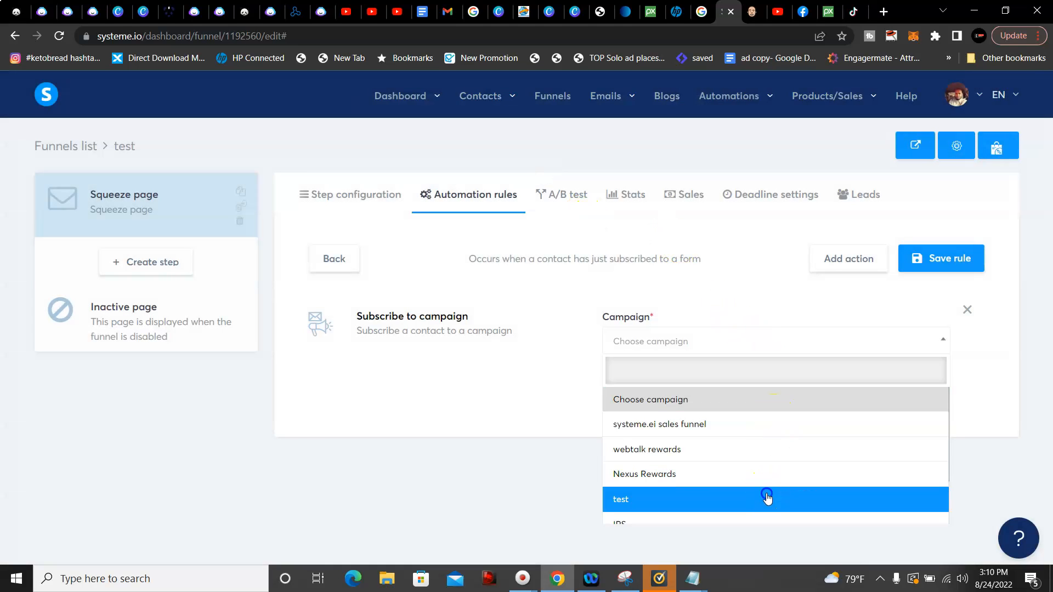
left_click(626, 411)
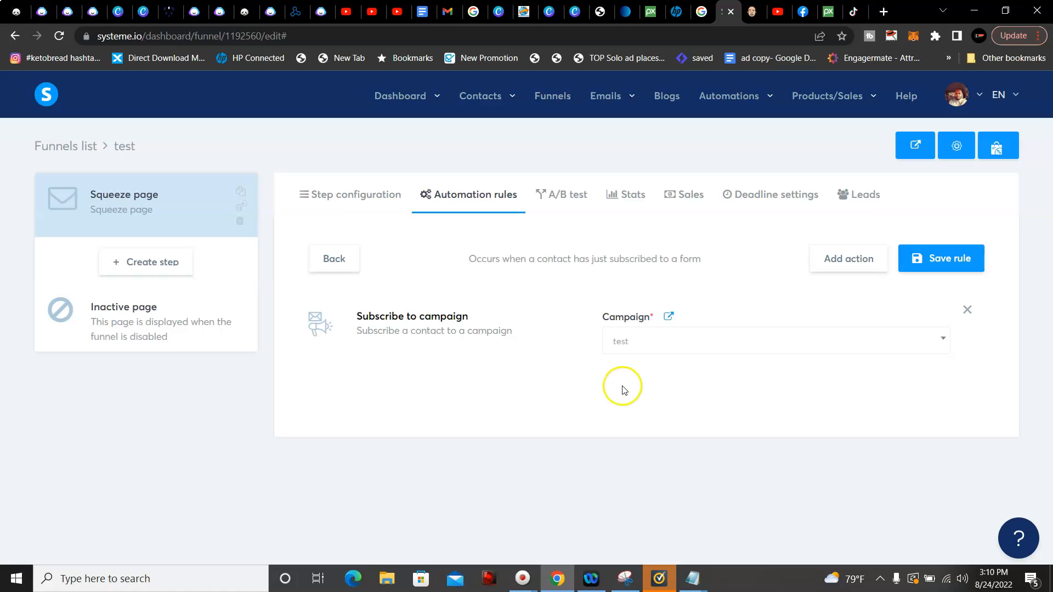
left_click(476, 196)
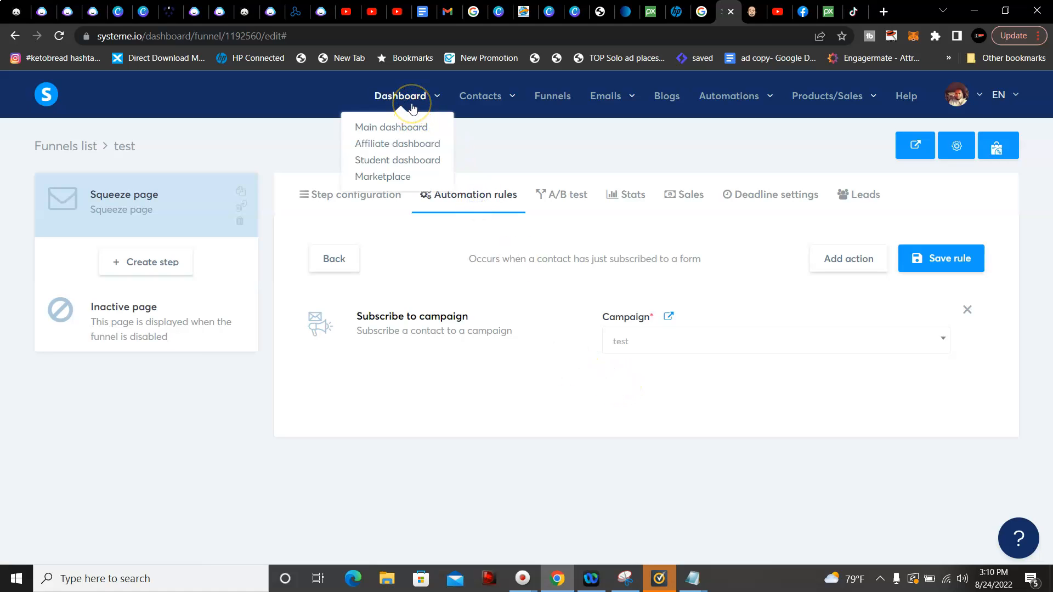
left_click(395, 104)
left_click(279, 275)
key("ctrl+a")
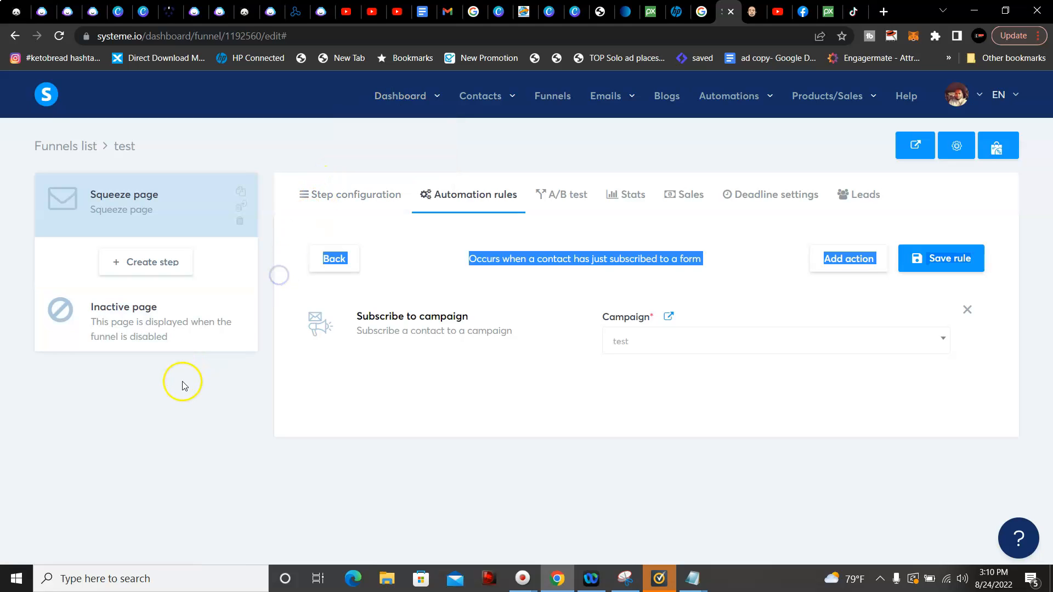